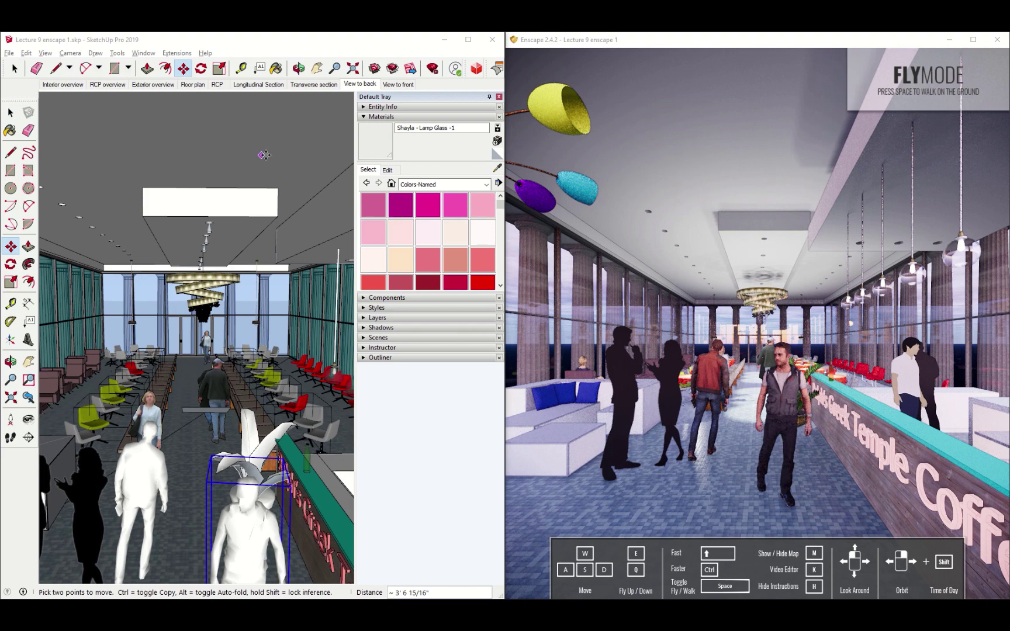
- Bring the SketchUp 2019 window and its Enscape toolbar to the front
left_click(206, 45)
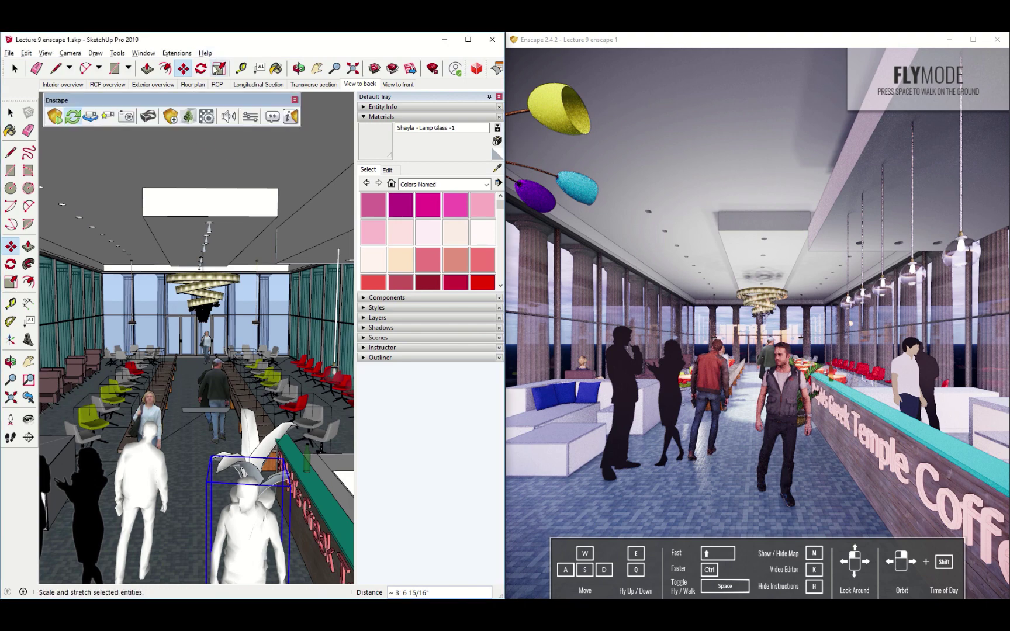
- Open Enscape Settings on the Capture tab, maximize the render window, and move the dialog top-left
left_click(249, 117)
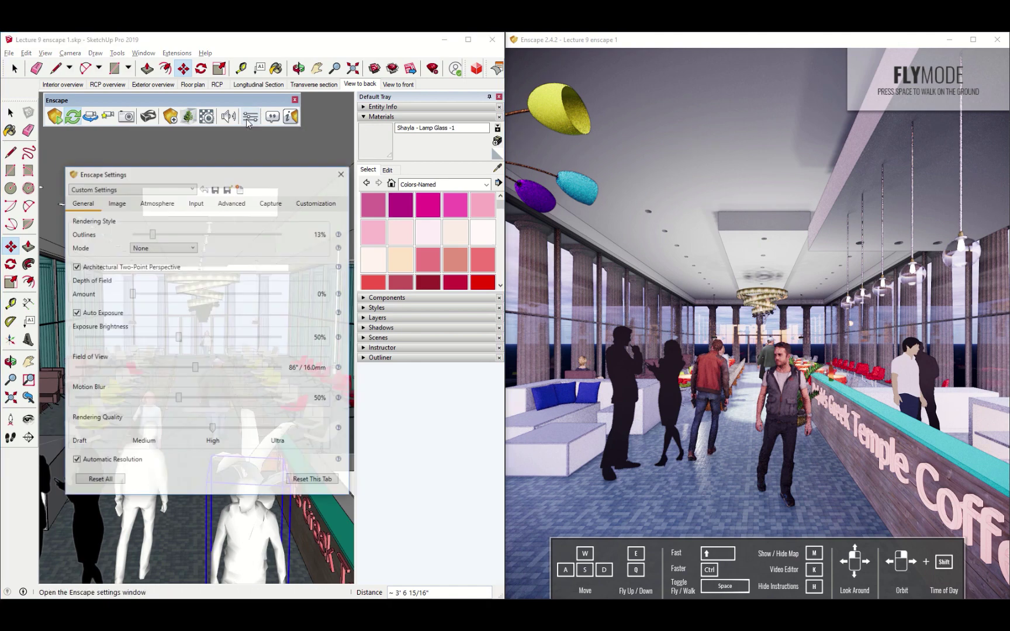
left_click(270, 204)
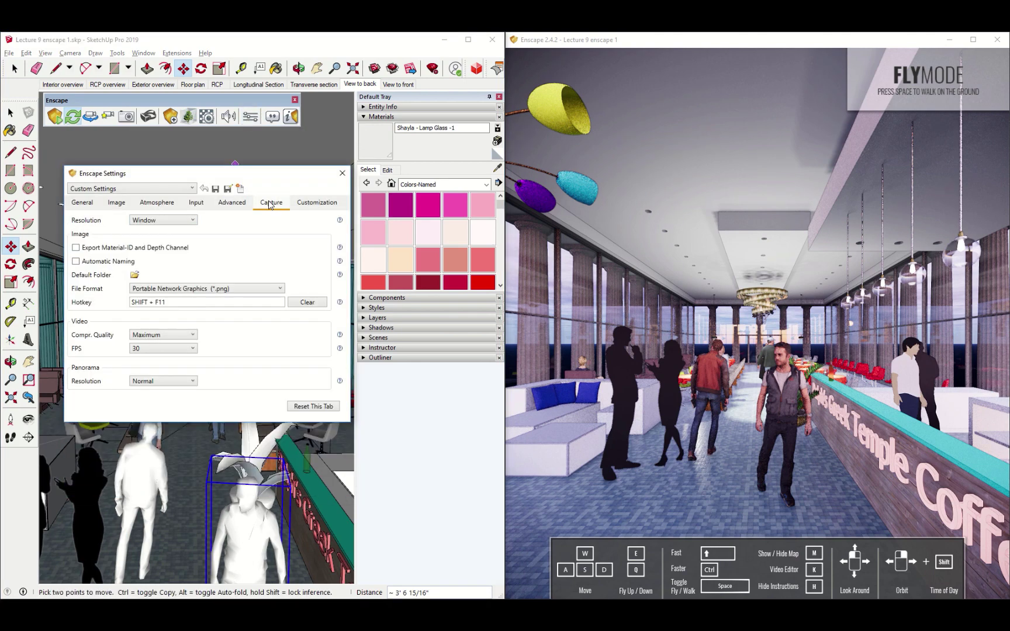
left_click(698, 46)
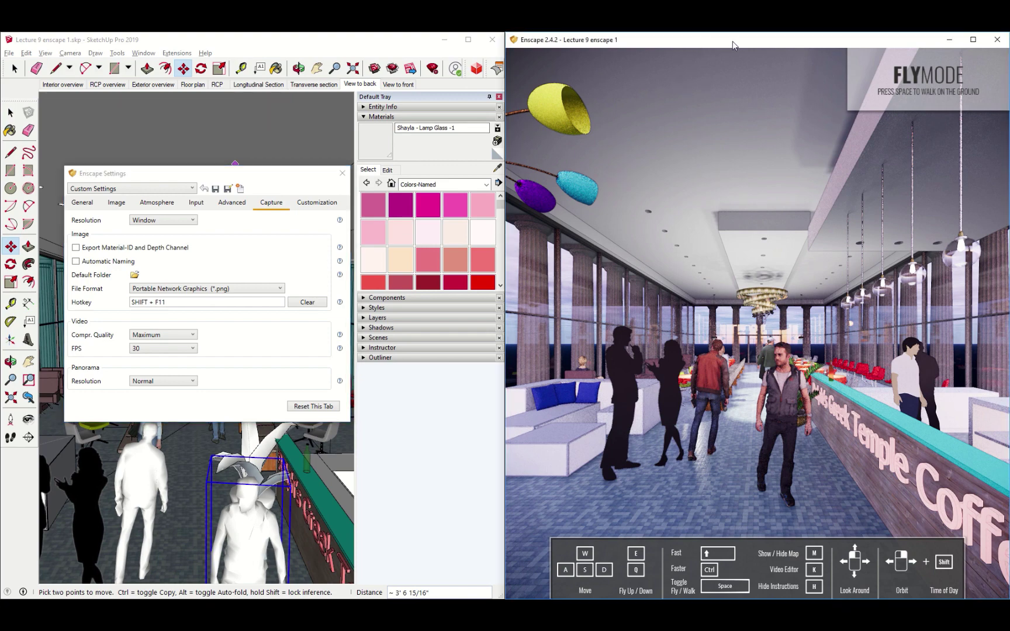
left_click(972, 40)
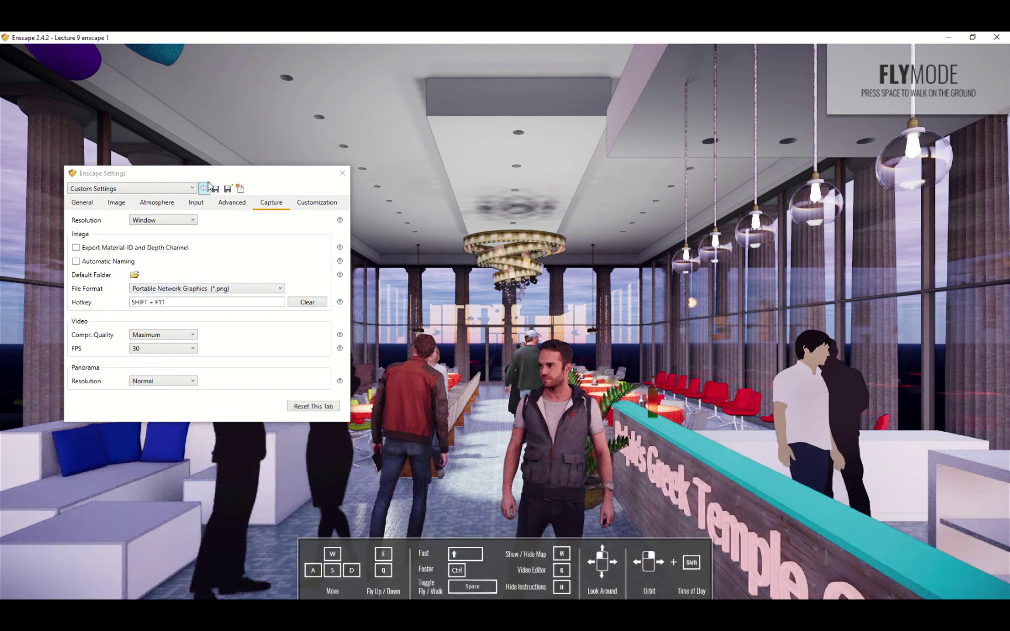
left_click_drag(204, 172, 178, 59)
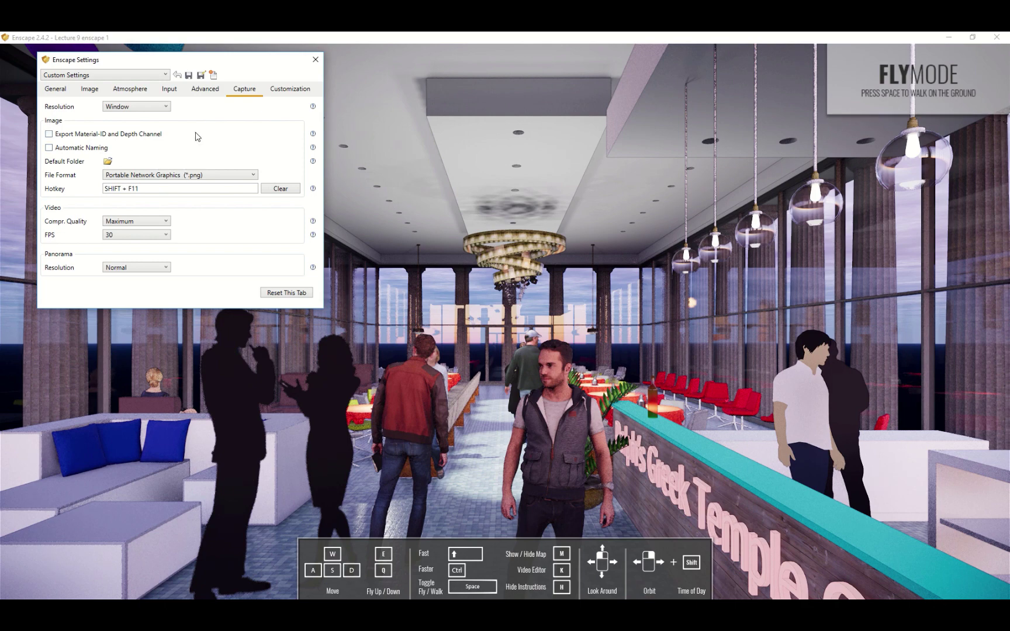
left_click(145, 107)
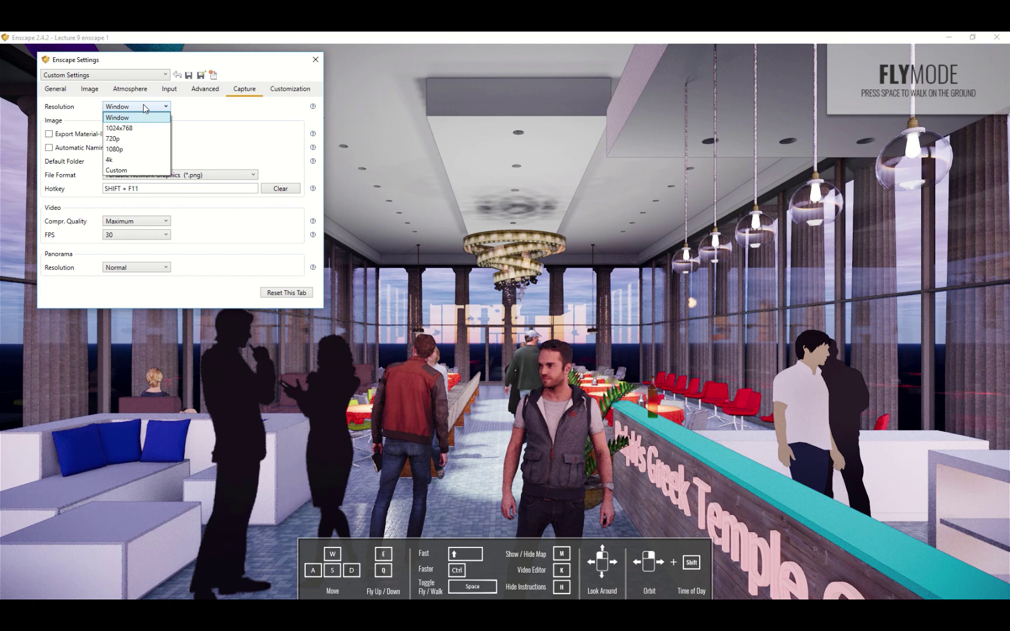
left_click(145, 107)
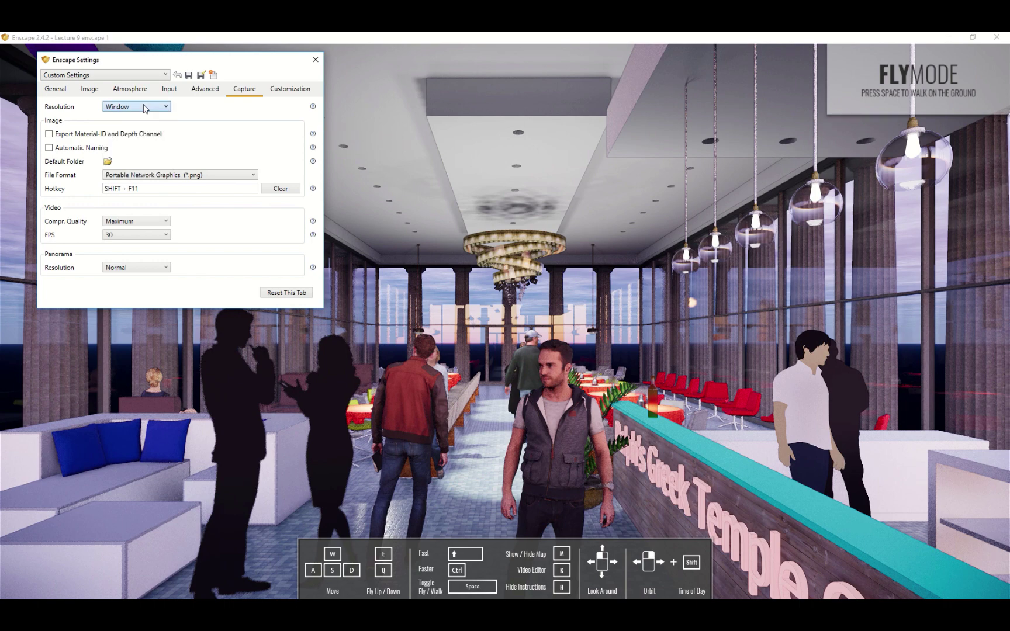
left_click(143, 109)
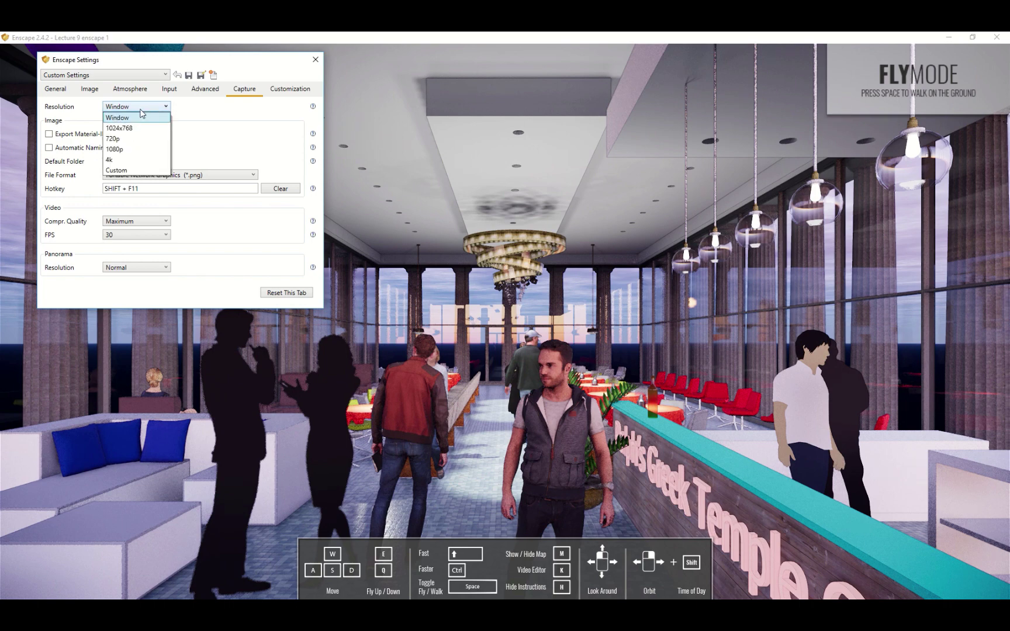
left_click(121, 150)
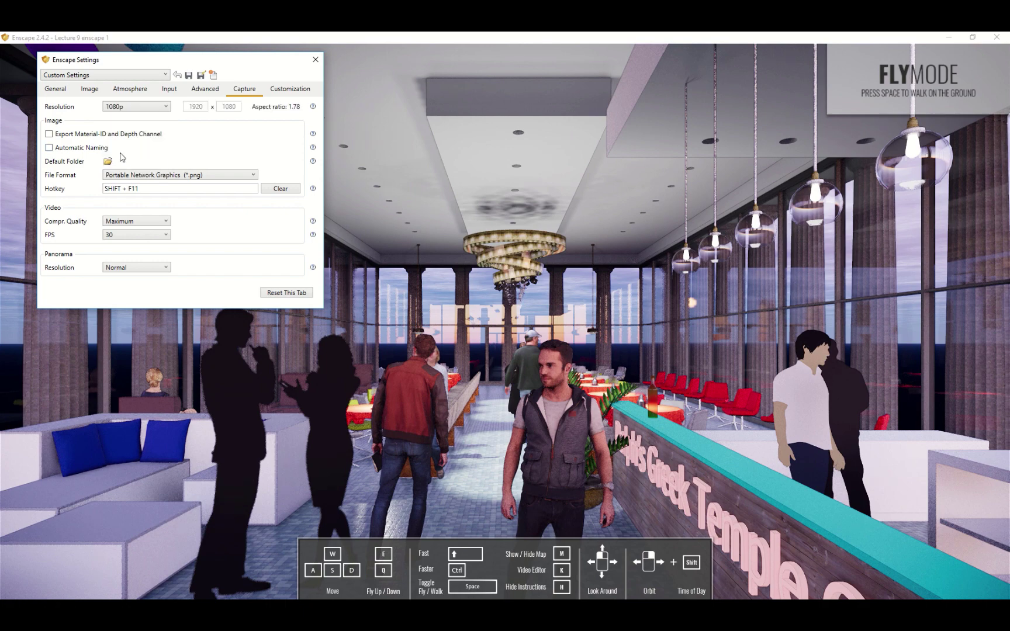
left_click(133, 107)
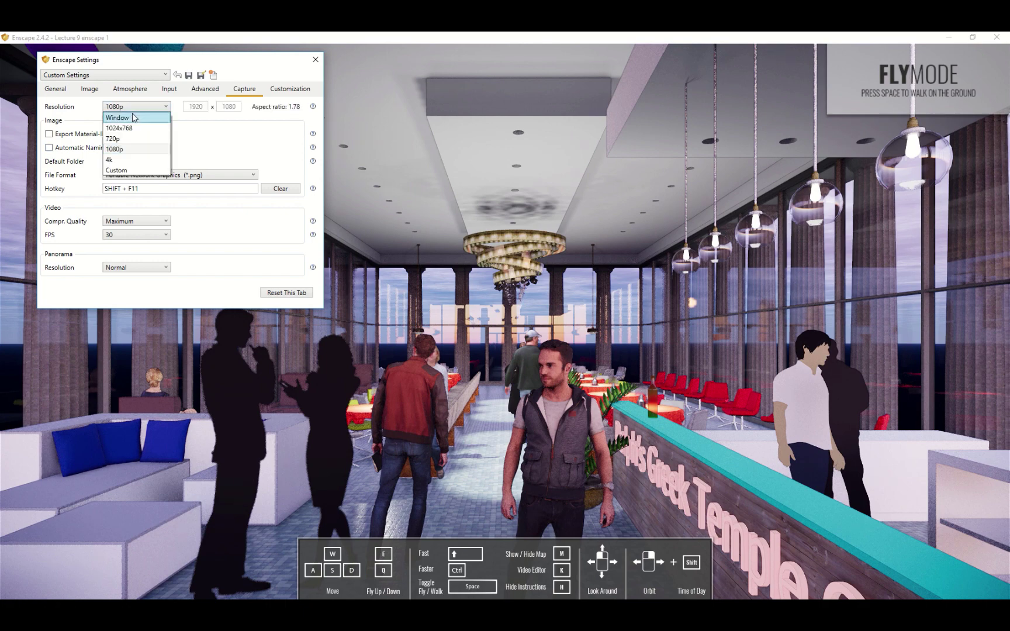
left_click(134, 114)
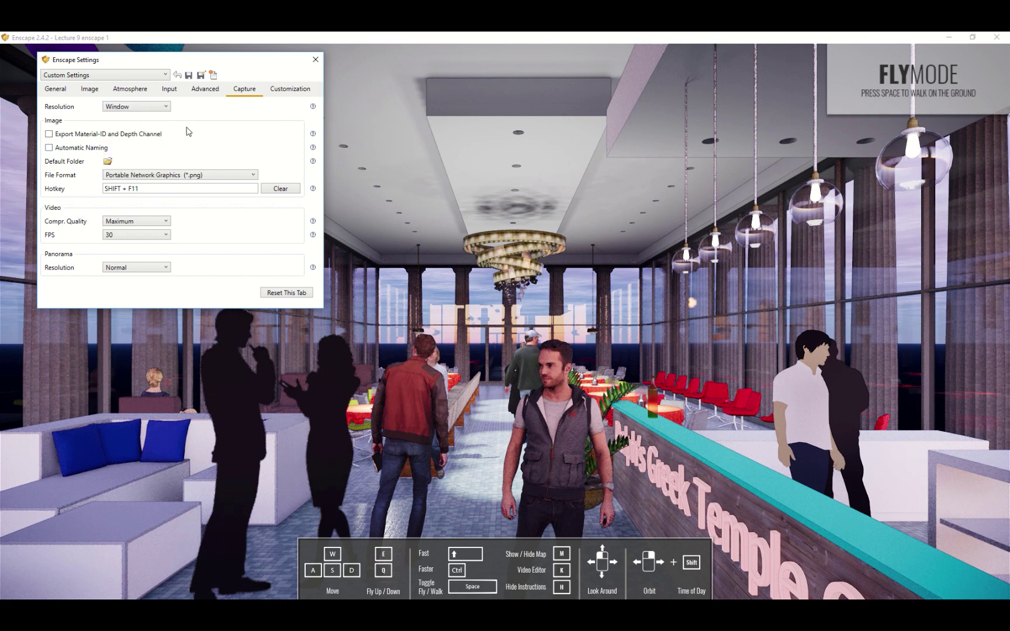
left_click(130, 178)
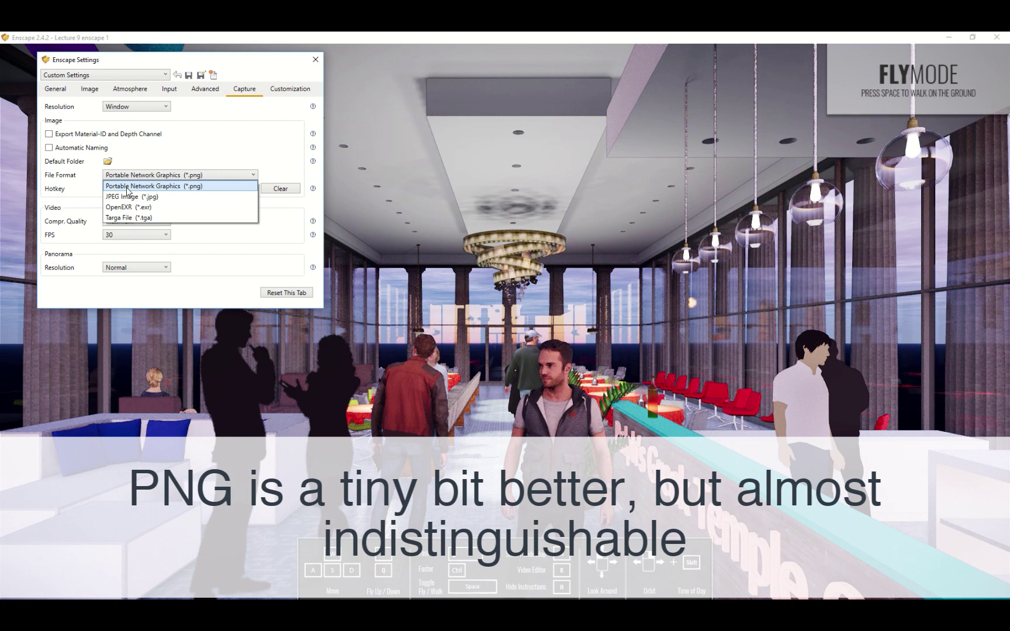
left_click(127, 186)
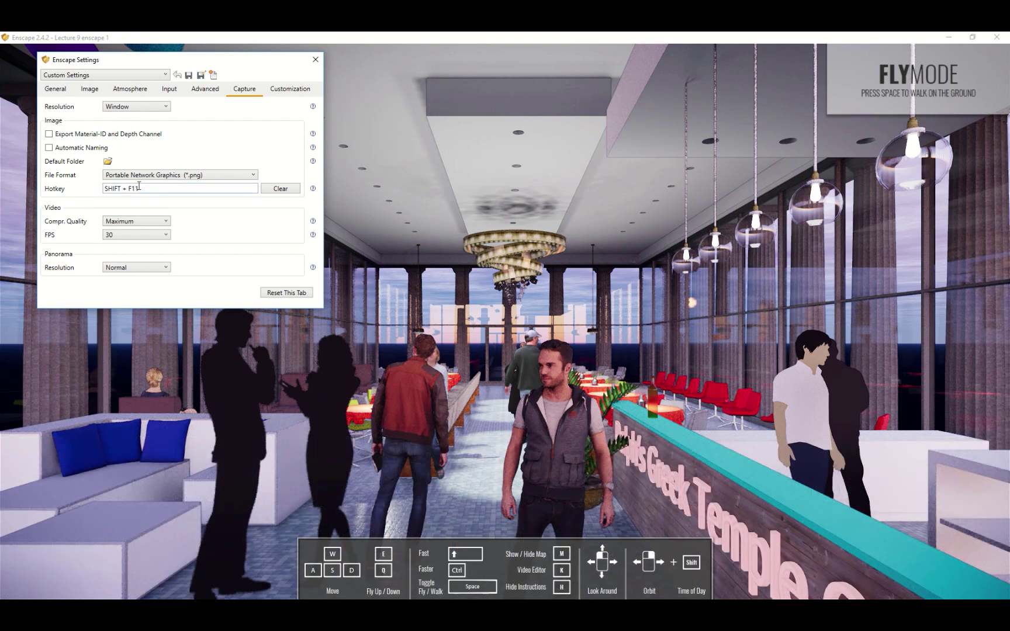
- Choose 4k (4096 × 2160) as the Enscape capture resolution, then return to the full-screen render
key("alt+Tab")
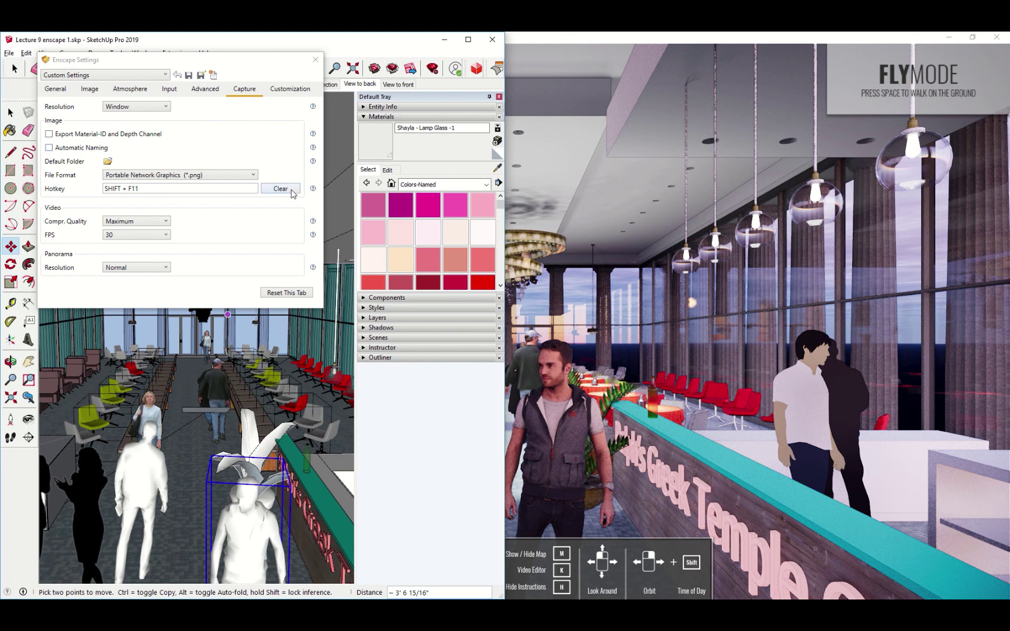
left_click(165, 107)
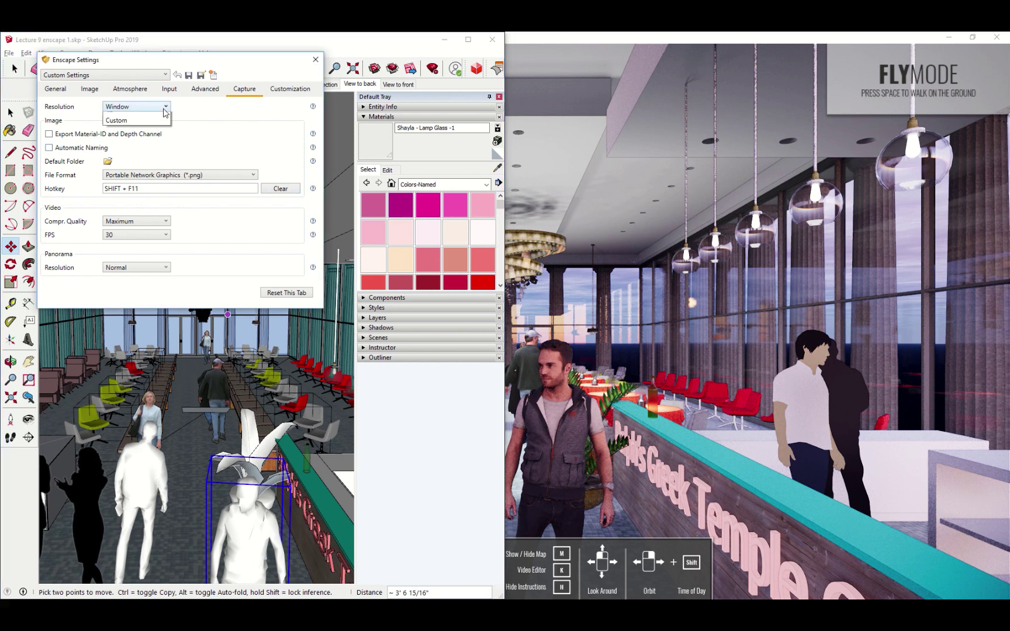
left_click(110, 160)
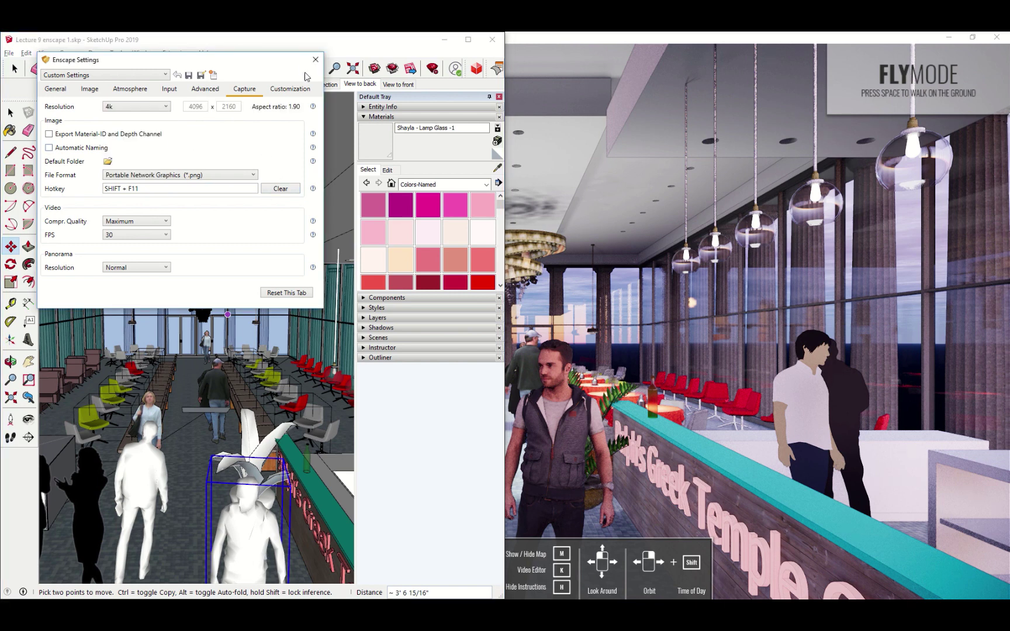
left_click(633, 47)
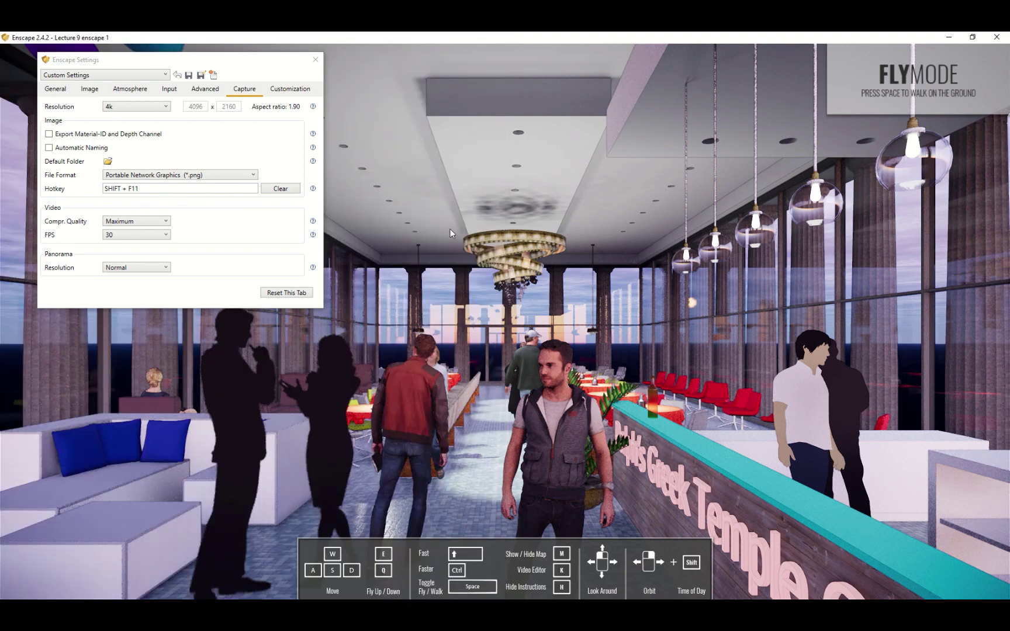
key("shift+F11")
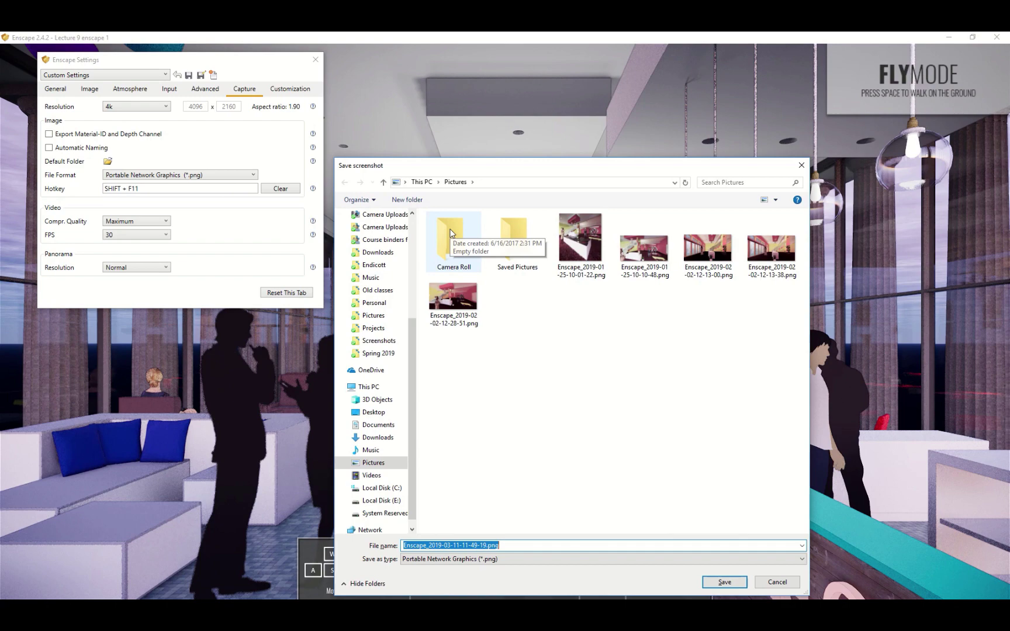
left_click(724, 582)
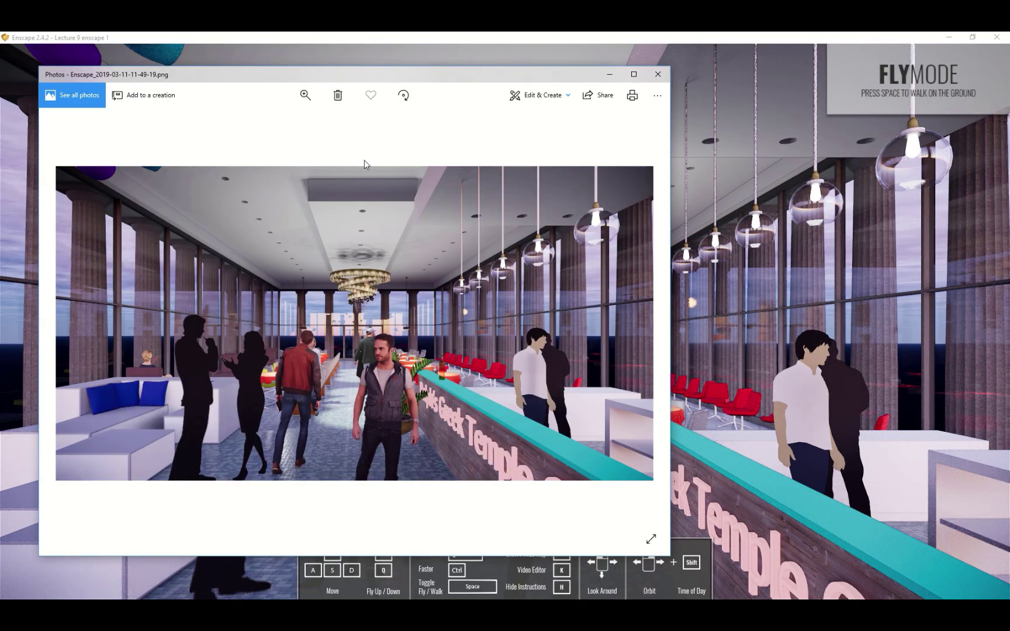
scroll(366, 162, "up", 2)
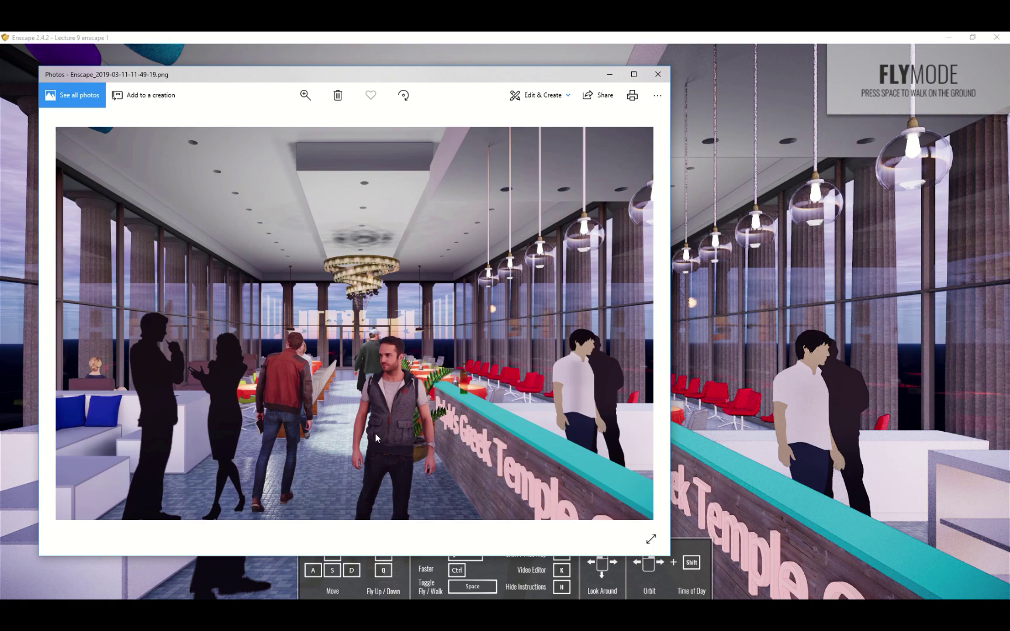
scroll(379, 450, "up", 3)
scroll(378, 453, "up", 3)
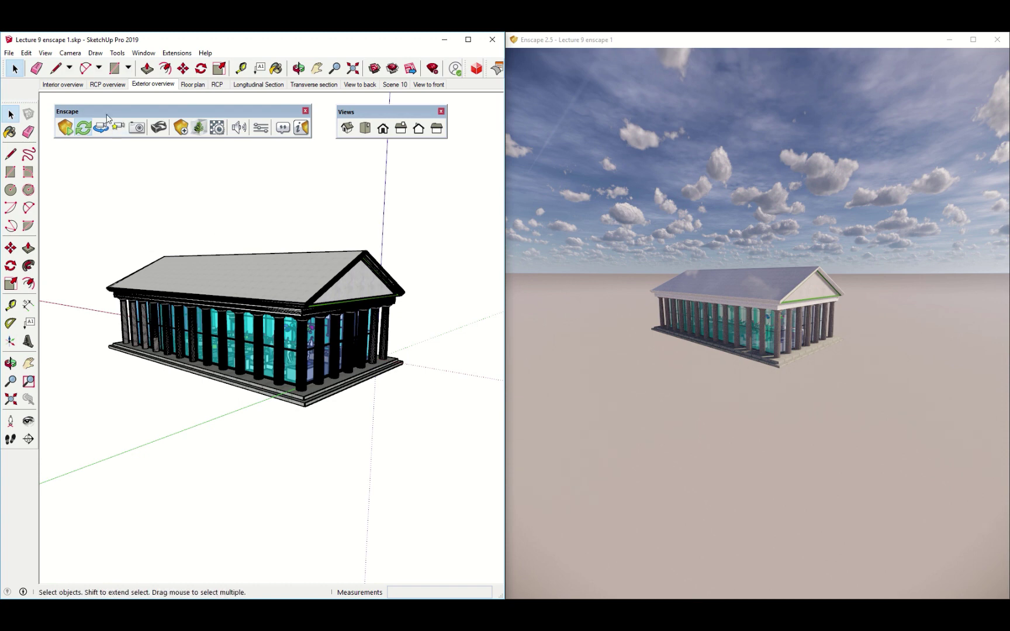
- Orbit and zoom the view around the temple building
left_click(69, 53)
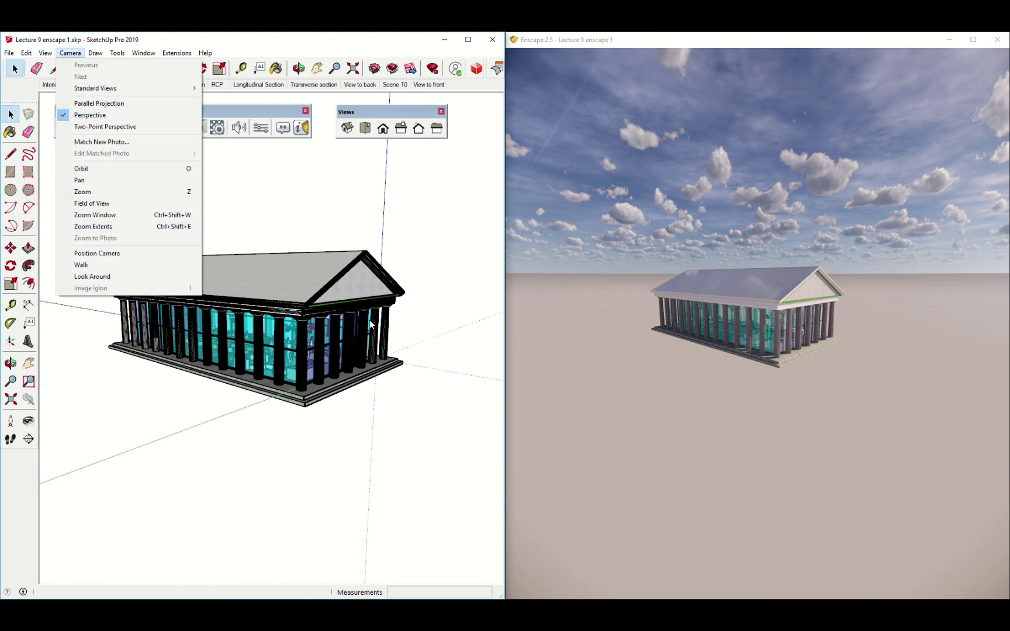
left_click(432, 292)
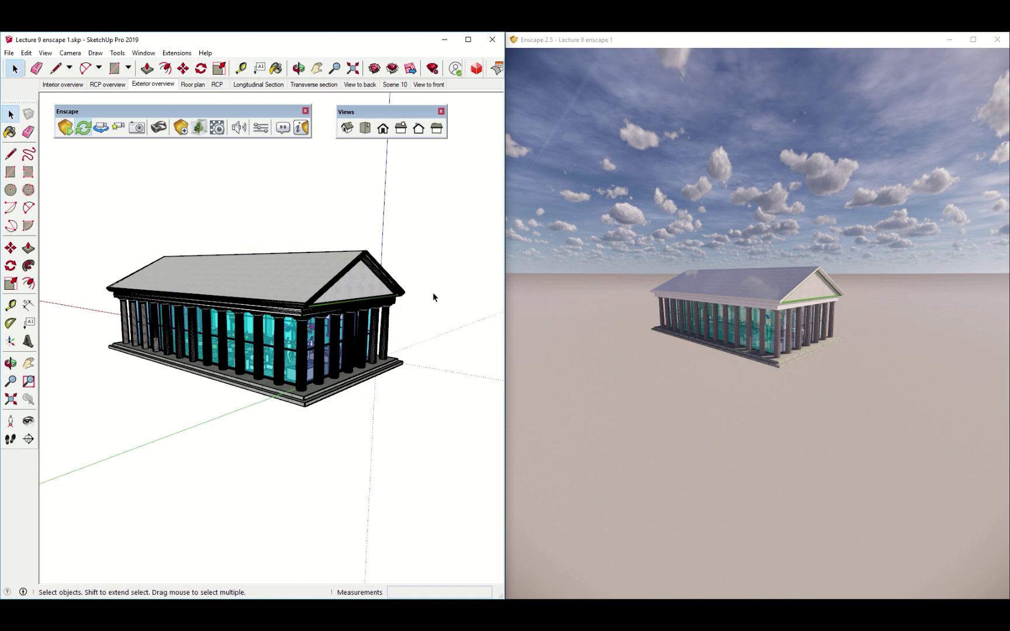
mouse_move(306, 313)
middle_mouse_down()
mouse_move(364, 326)
mouse_move(272, 385)
middle_mouse_up()
scroll(272, 384, "down", 3)
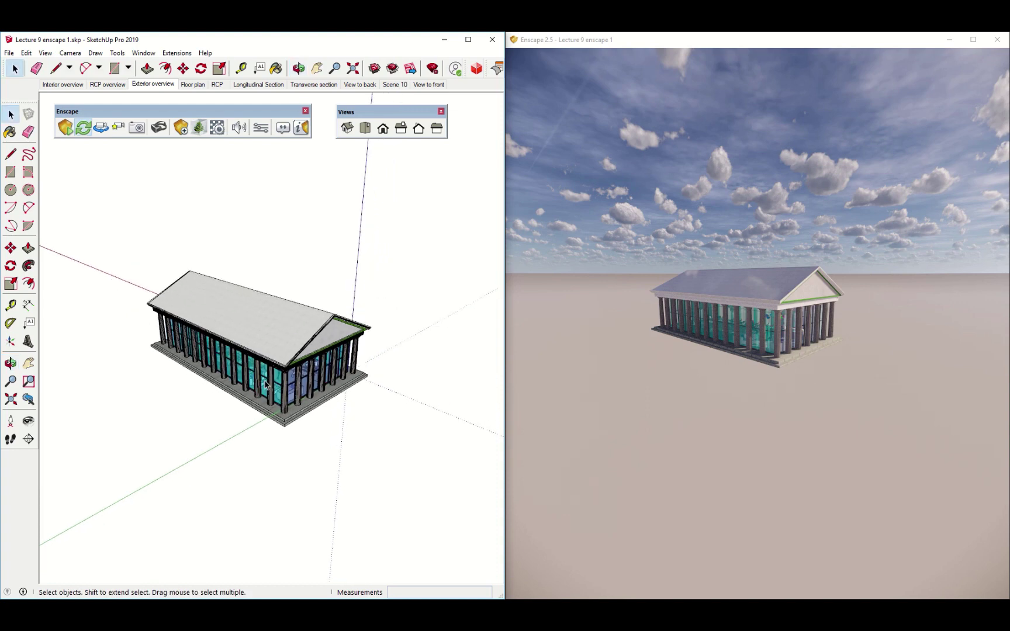
scroll(90, 185, "down", 1)
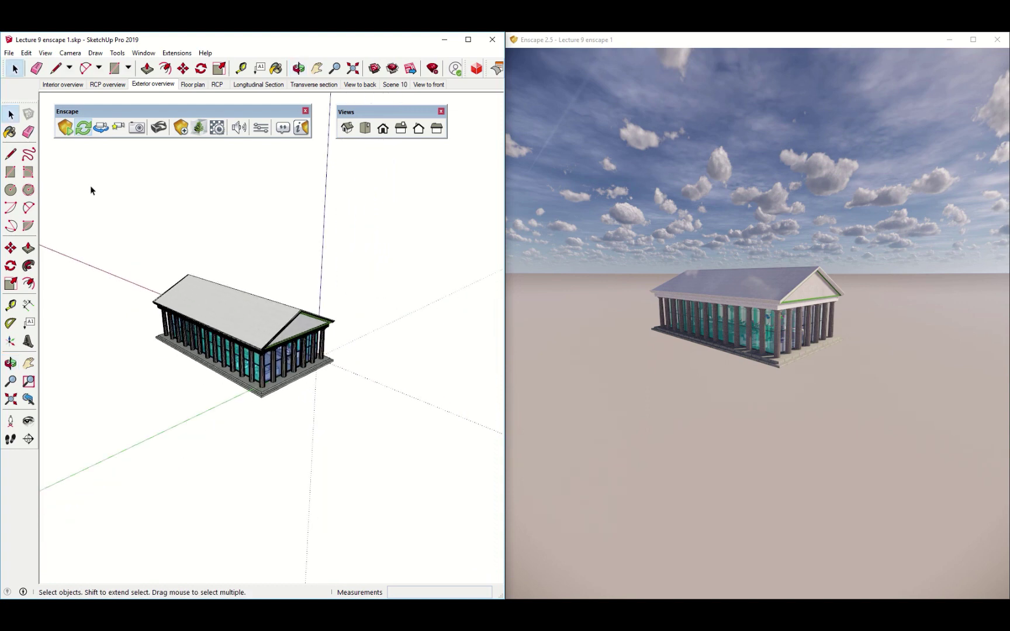
- Turn on Section Planes display and select the horizontal section plane
left_click(45, 53)
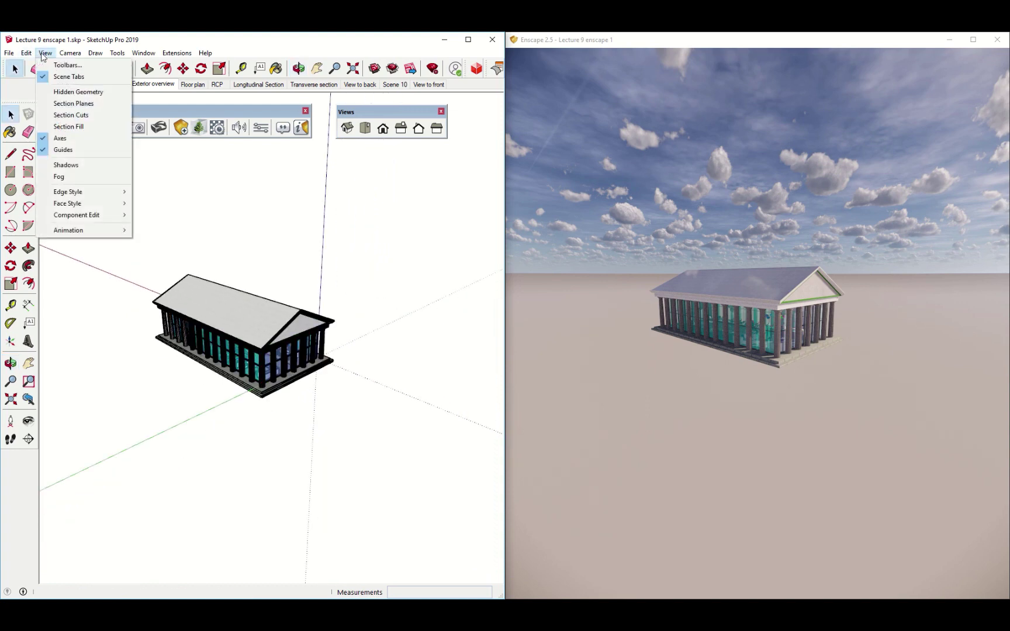
left_click(71, 104)
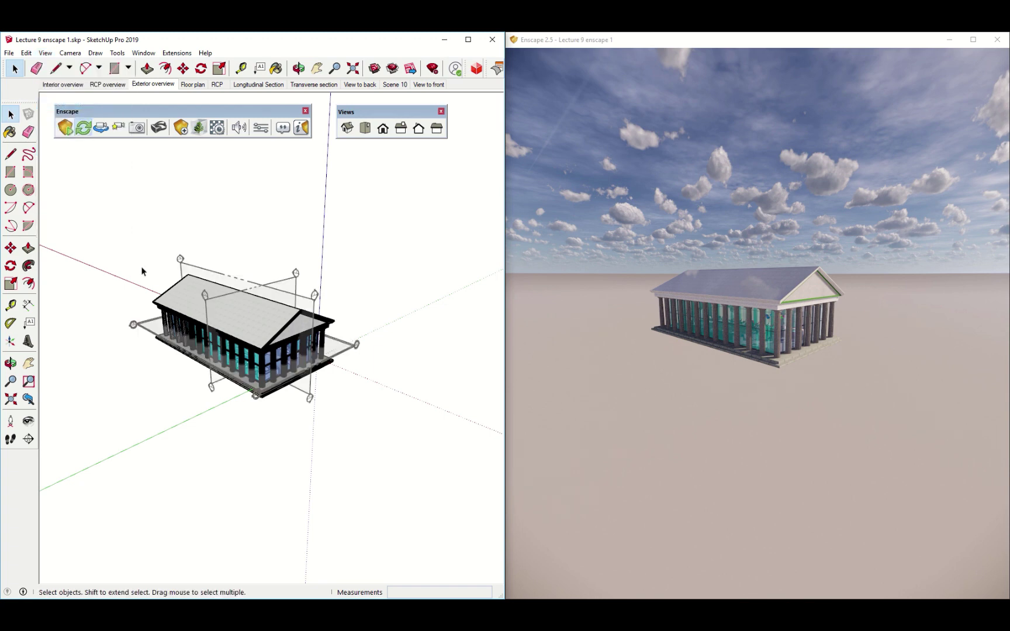
left_click(147, 326)
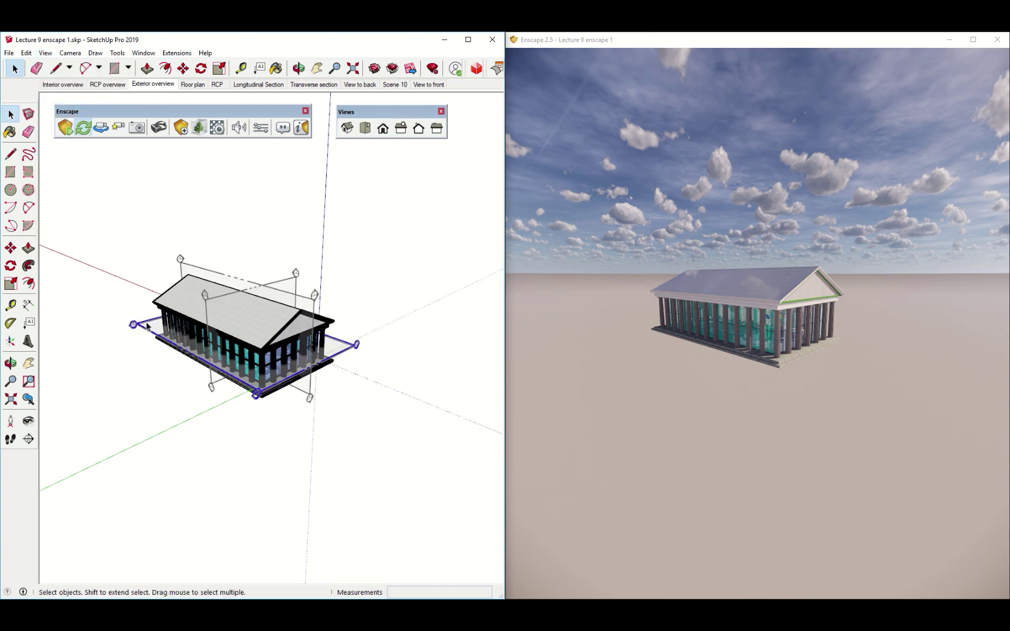
- Activate the section cut, sync Enscape to the SketchUp camera, and orbit to a steeper overhead view
double_click(147, 326)
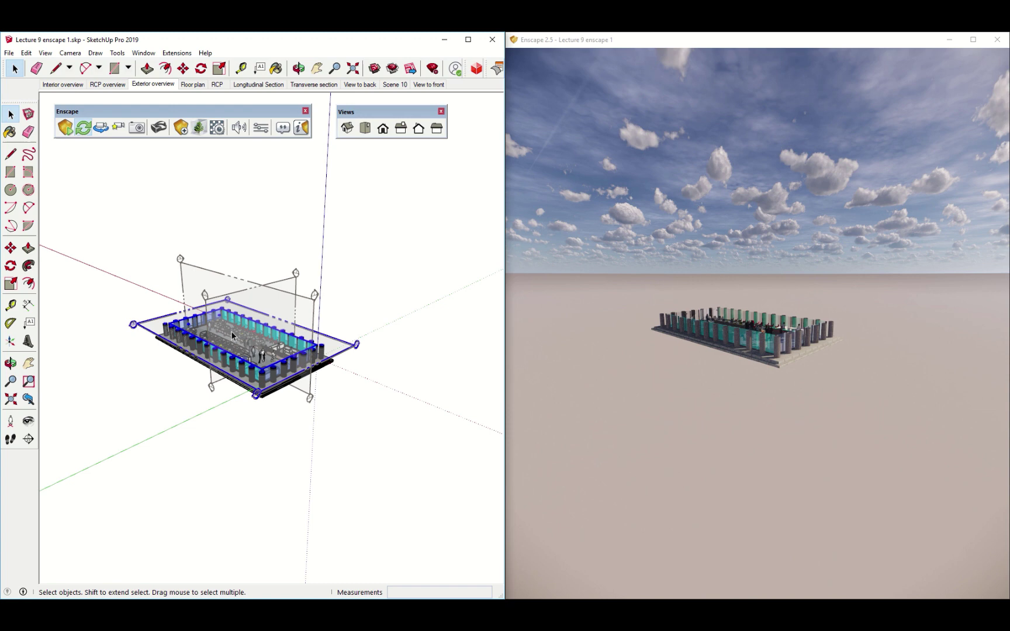
left_click(100, 134)
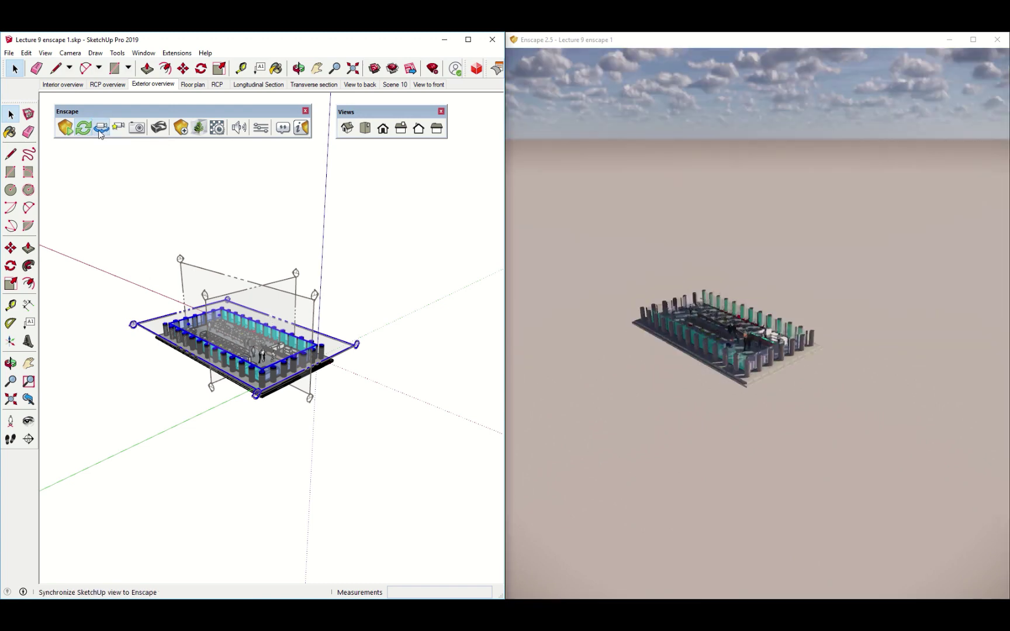
middle_click_drag(231, 327, 239, 386)
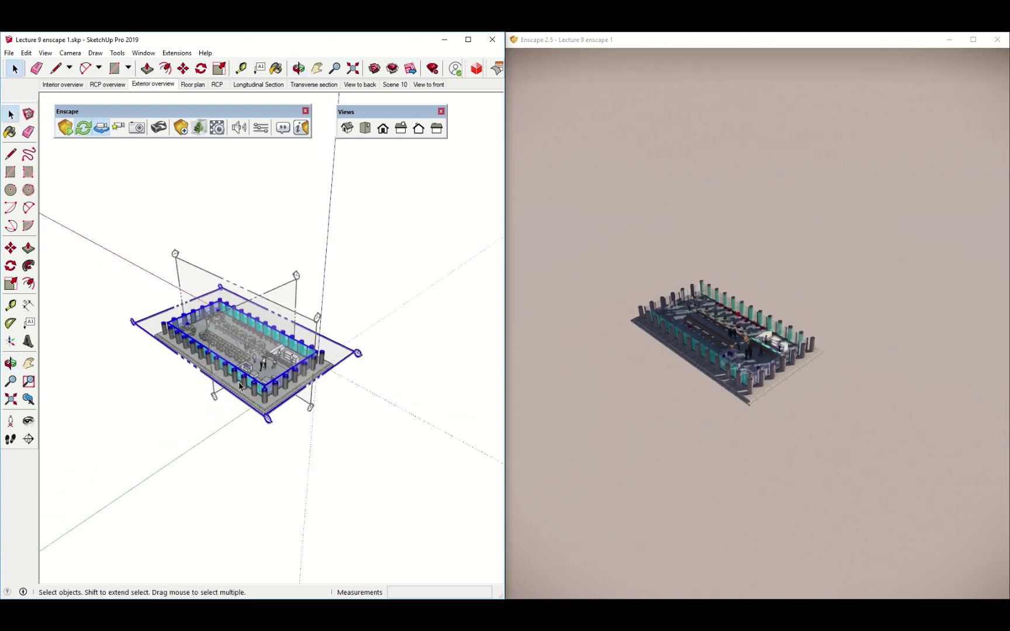
middle_click_drag(237, 367, 253, 405)
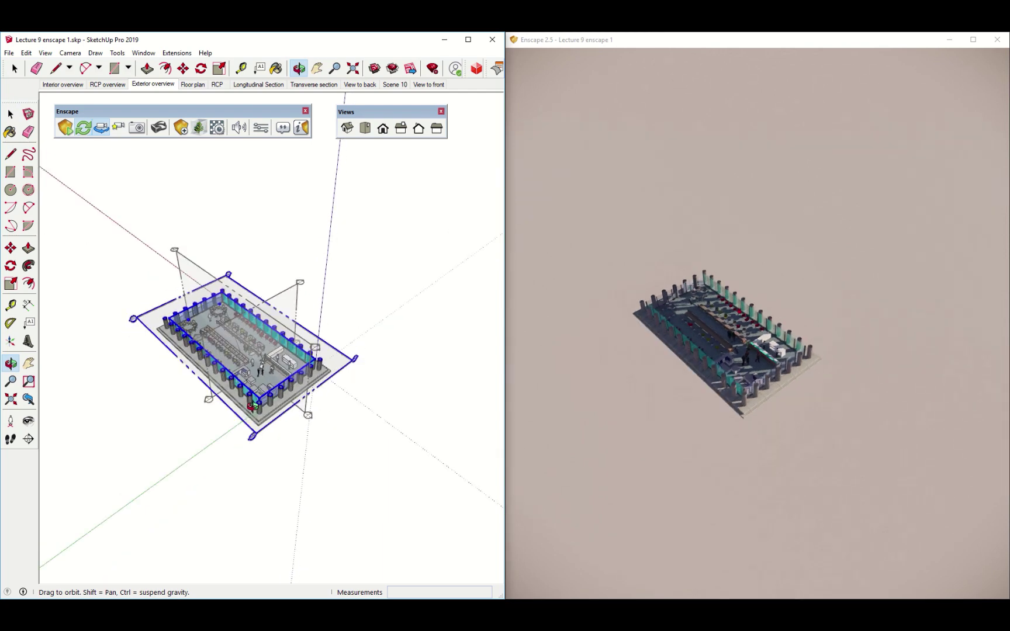
key("space")
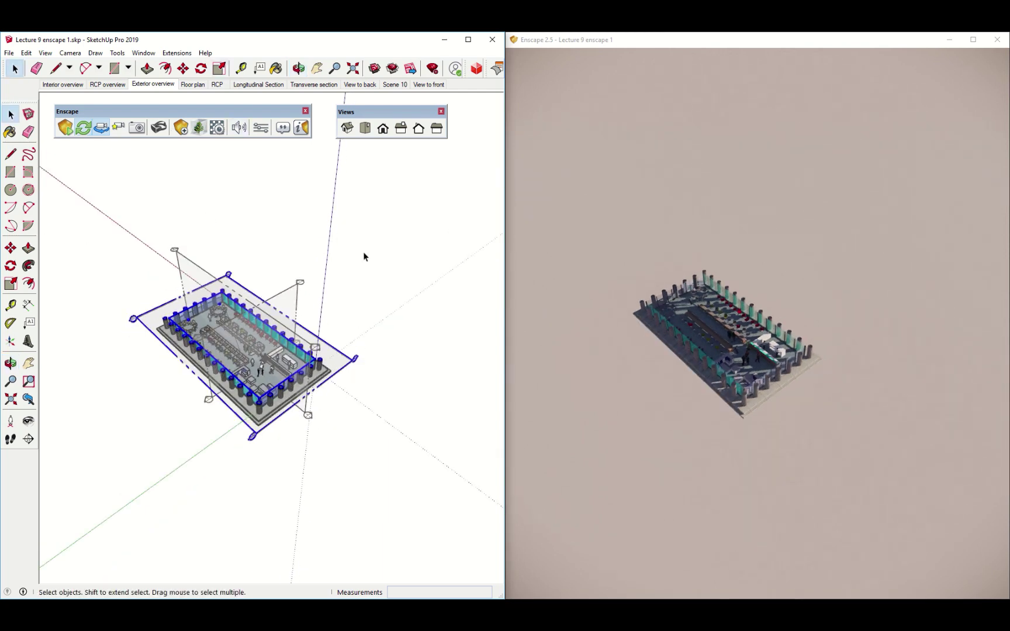
- Set Enscape outlines to 29% and rendering quality to Medium, keeping Ultra HD 3840×2160 capture
left_click(261, 128)
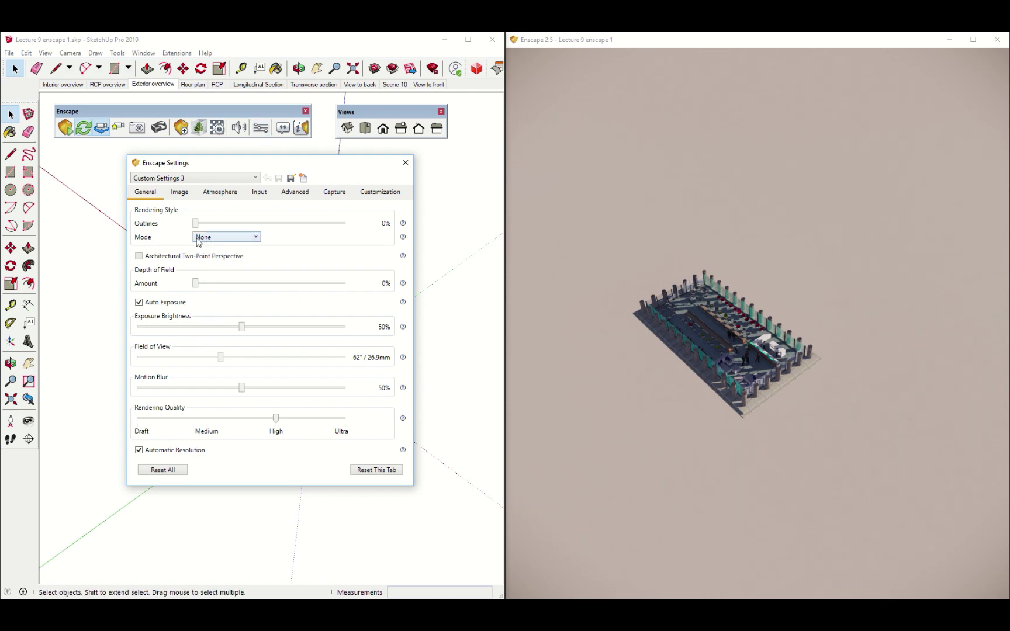
left_click_drag(196, 223, 239, 224)
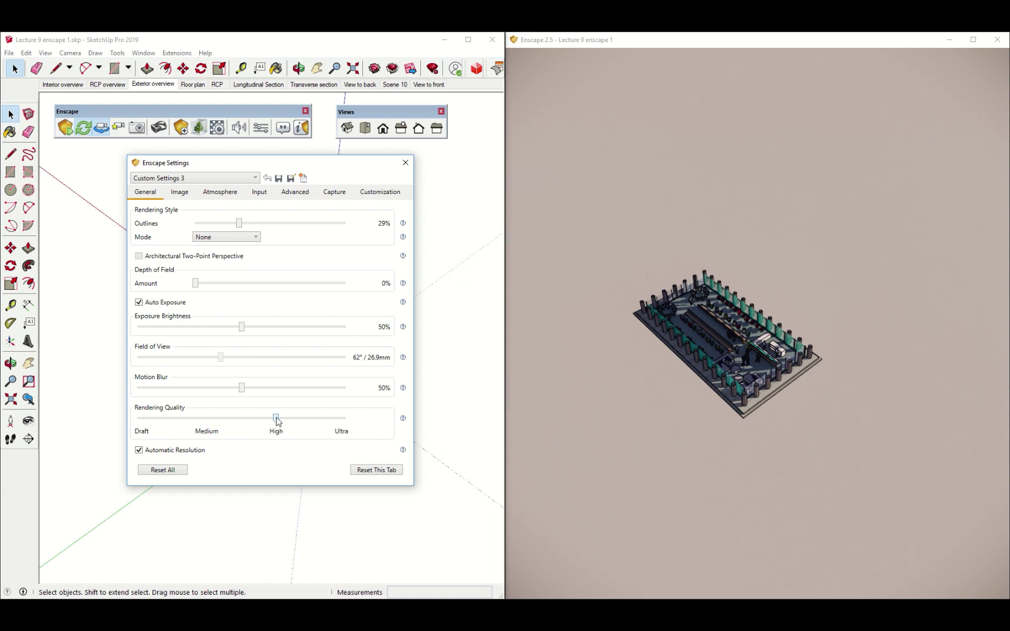
left_click_drag(276, 419, 206, 426)
left_click(334, 192)
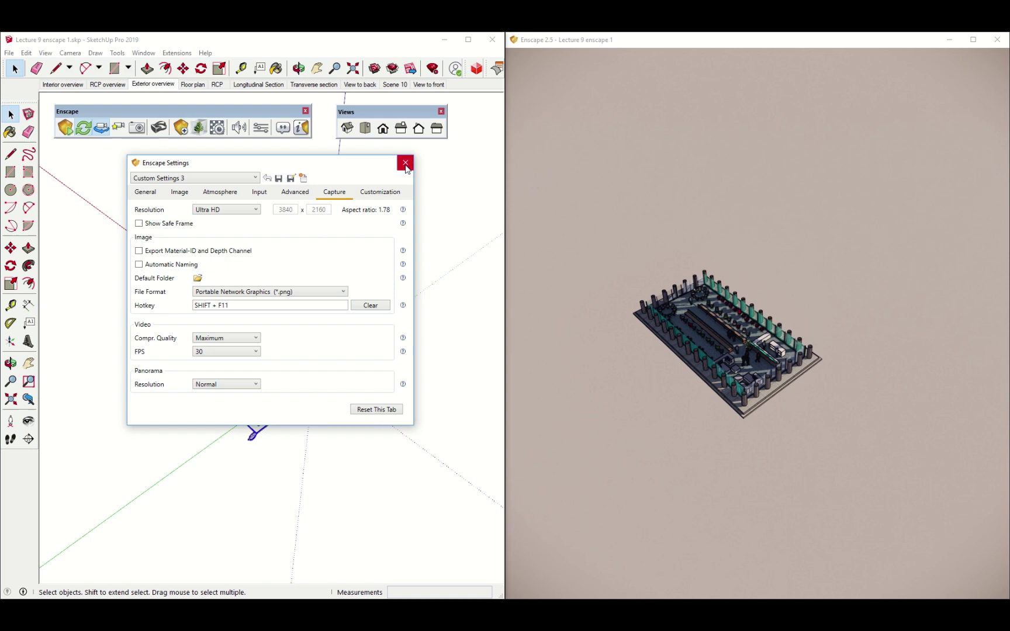
left_click(405, 164)
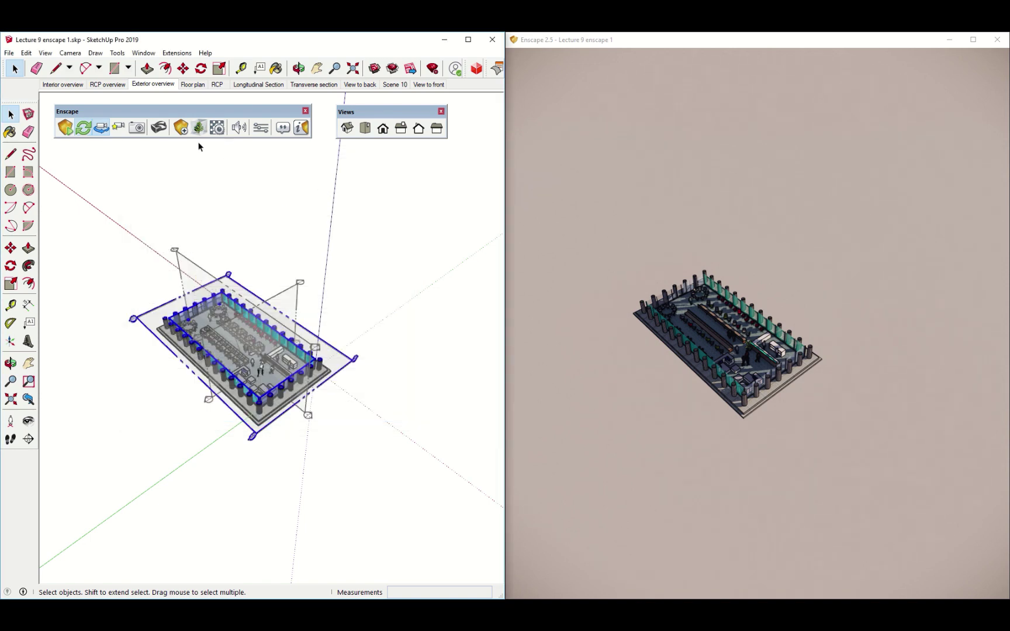
- Switch the SketchUp camera to the Top standard view
left_click(73, 53)
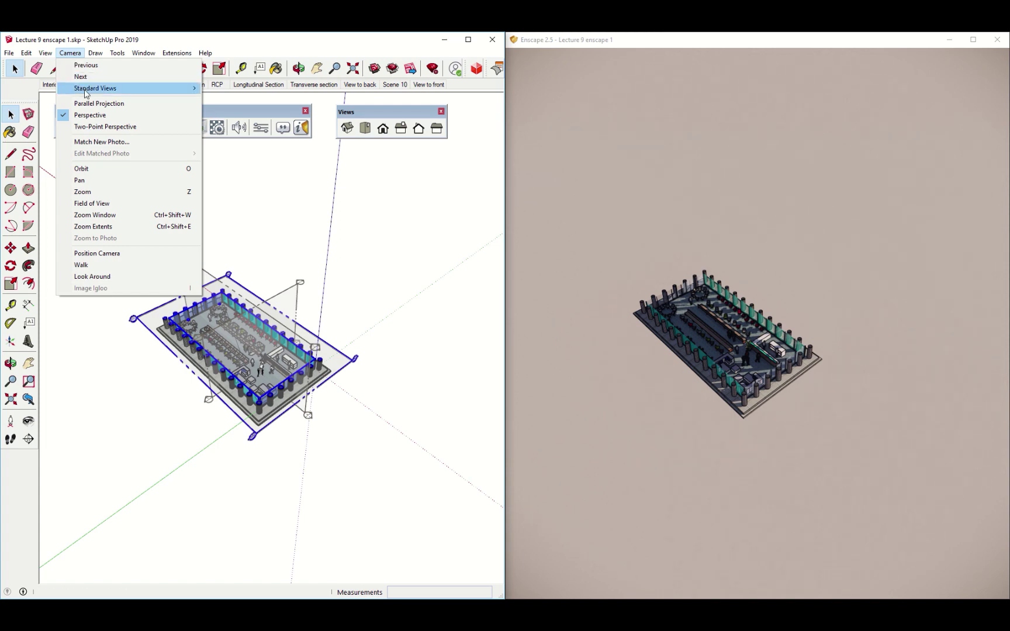
mouse_move(85, 90)
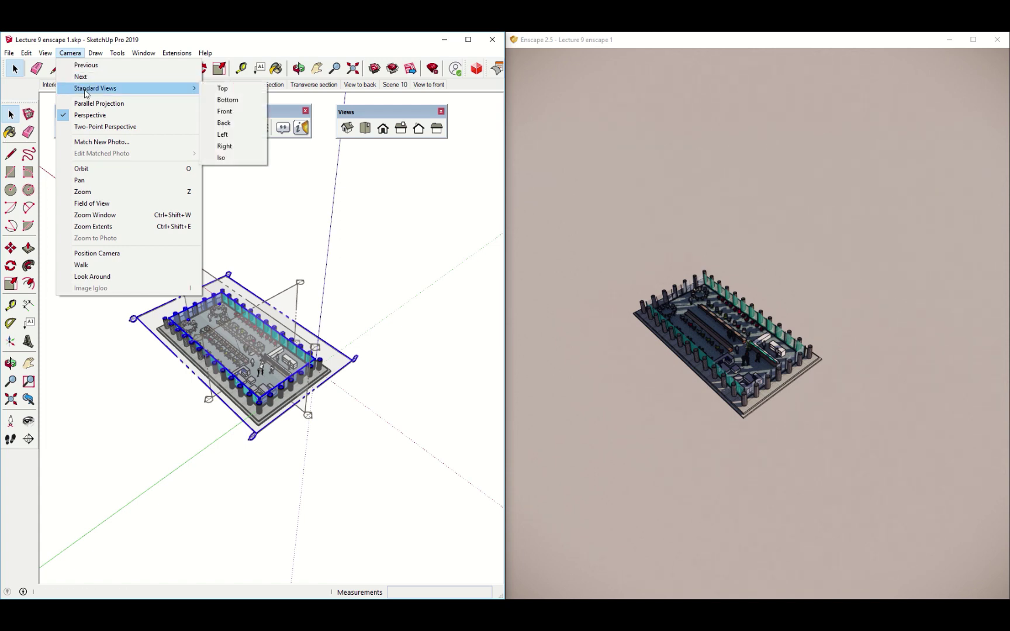
left_click(221, 89)
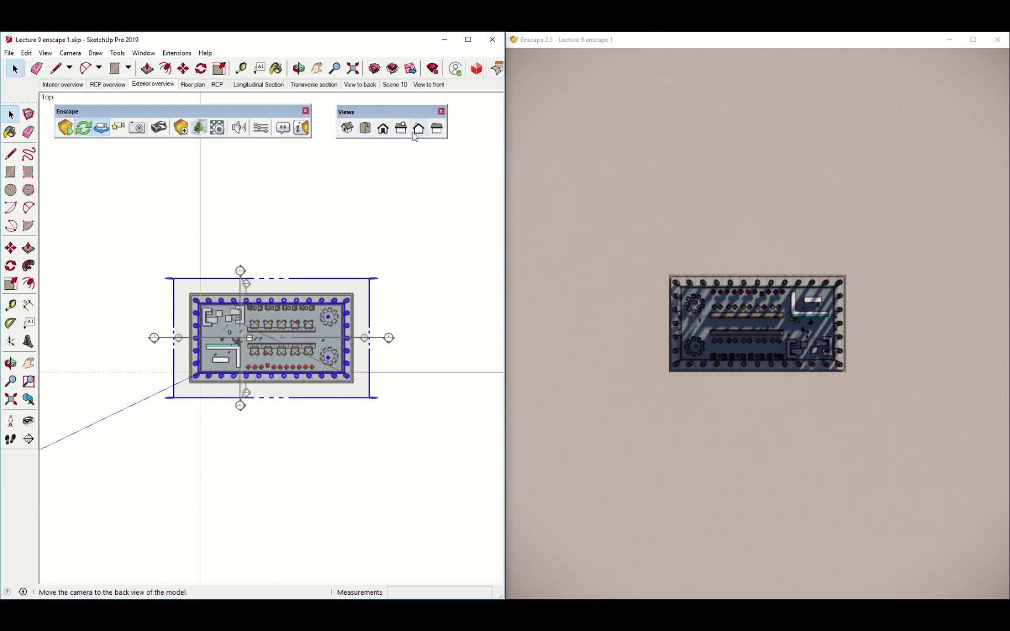
- Enter a 1-degree field of view with the Zoom tool for a near-orthographic top view
mouse_move(371, 115)
left_mouse_down()
mouse_move(378, 128)
mouse_move(369, 114)
left_mouse_up()
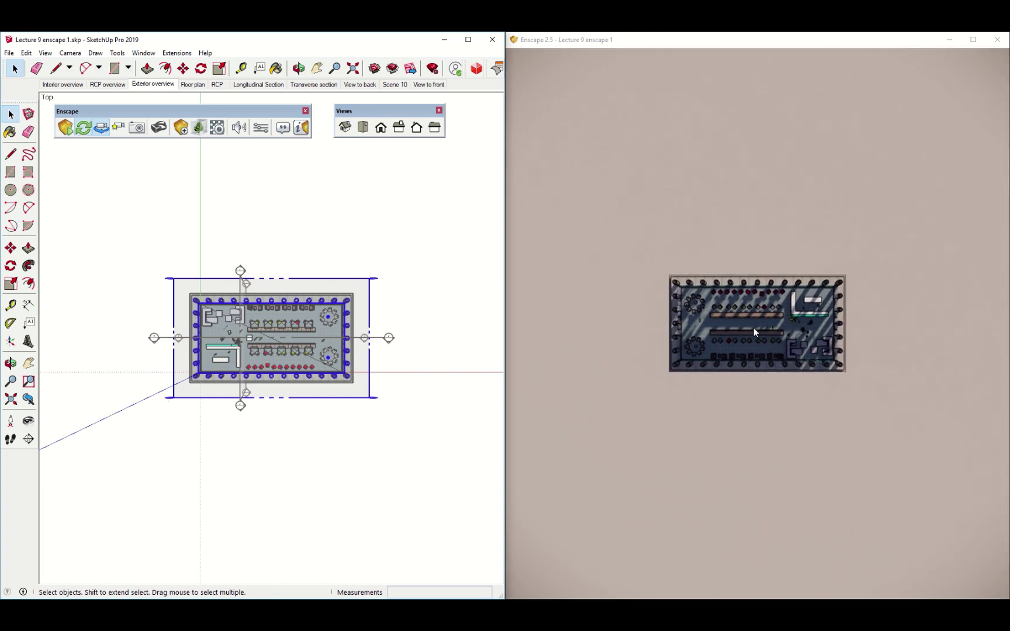
scroll(300, 342, "up", 2)
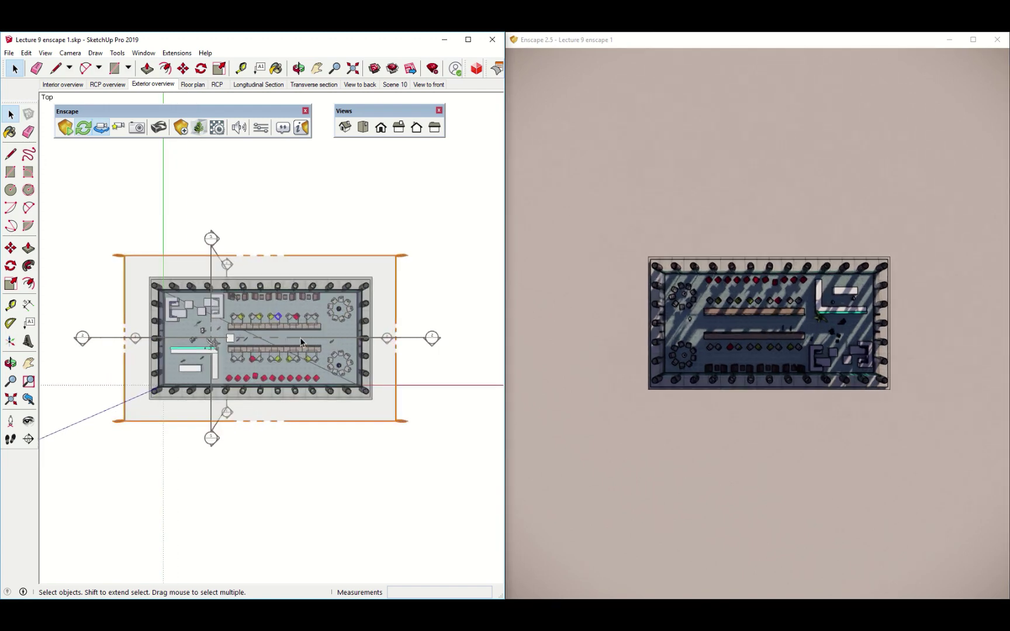
scroll(102, 390, "down", 4)
scroll(102, 390, "up", 1)
scroll(175, 386, "down", 2)
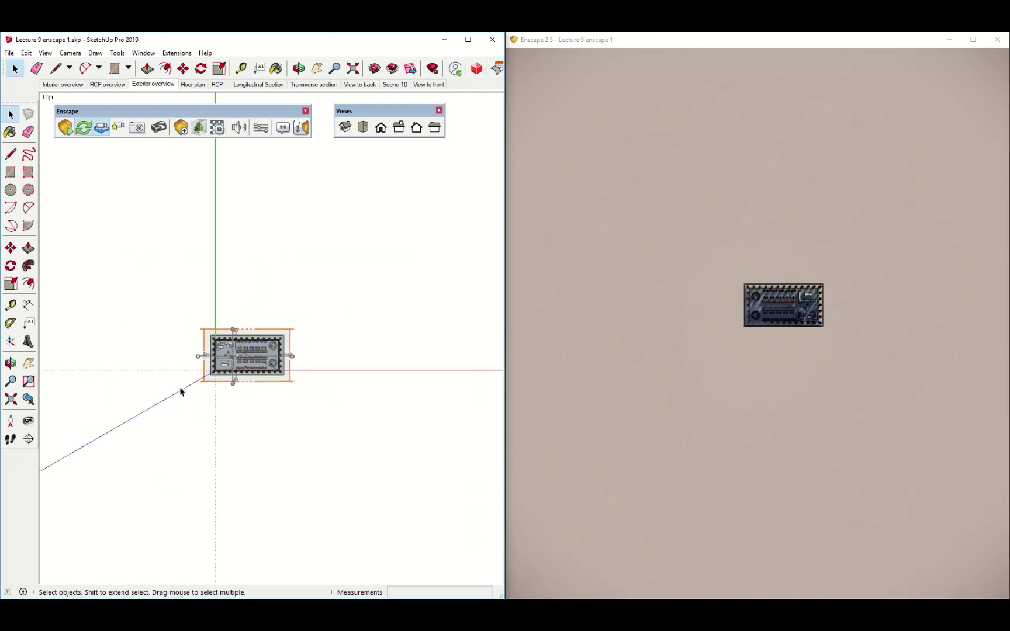
scroll(179, 387, "down", 1)
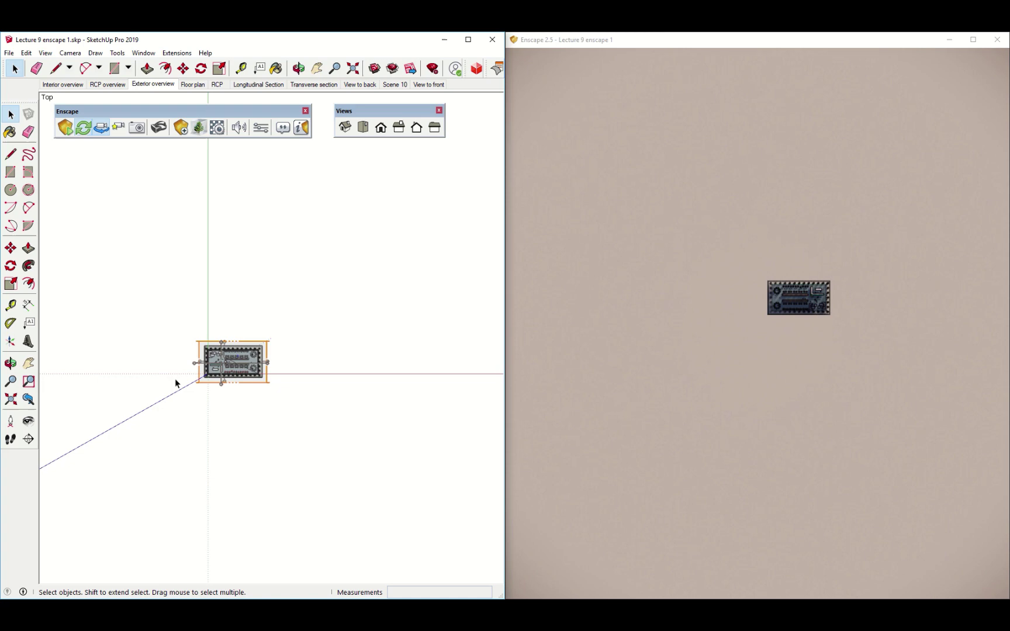
scroll(175, 383, "down", 1)
left_click(11, 381)
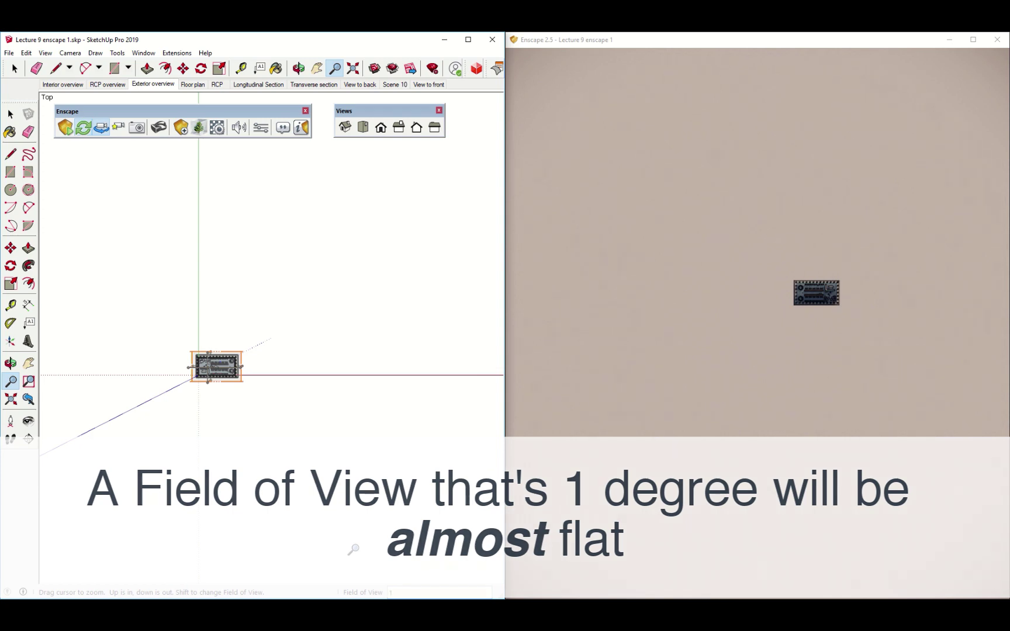
type("1")
key("Return")
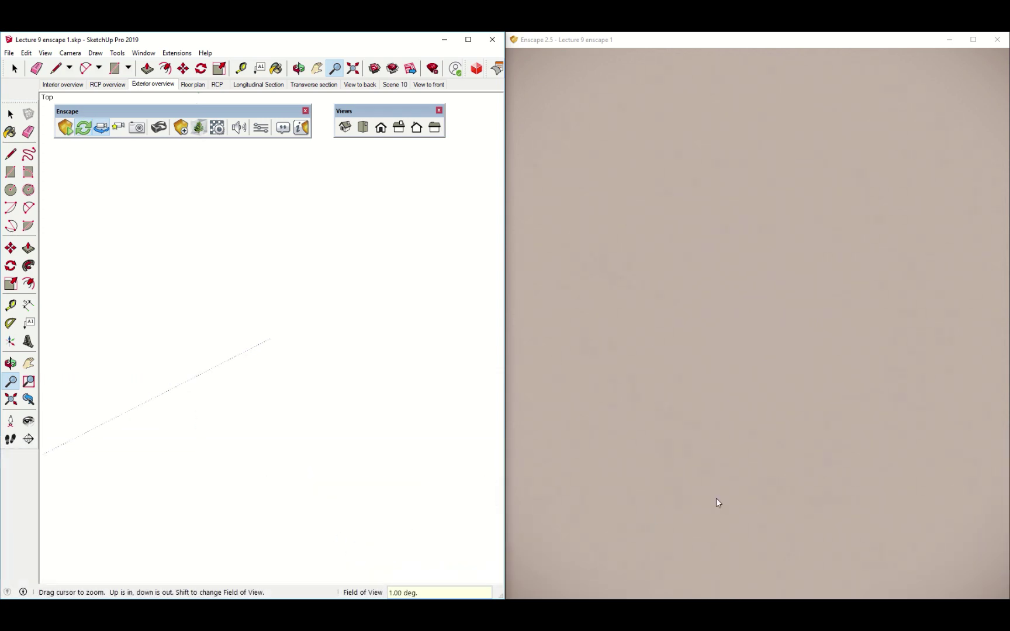
- Zoom extents to fit the whole plan and raise Enscape exposure brightness to 60%
left_click(354, 69)
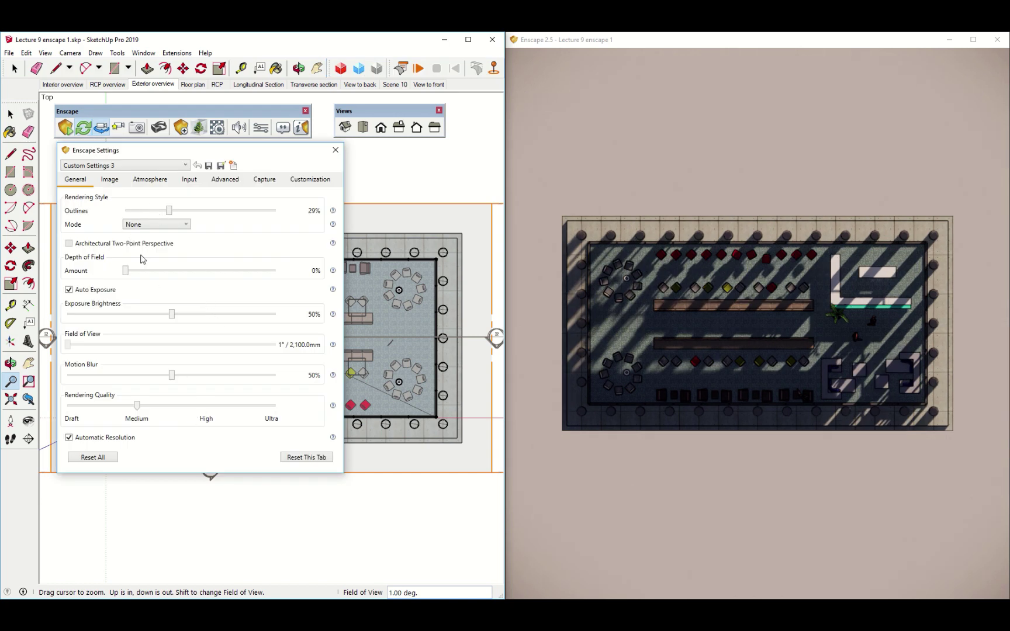
left_click_drag(170, 314, 191, 329)
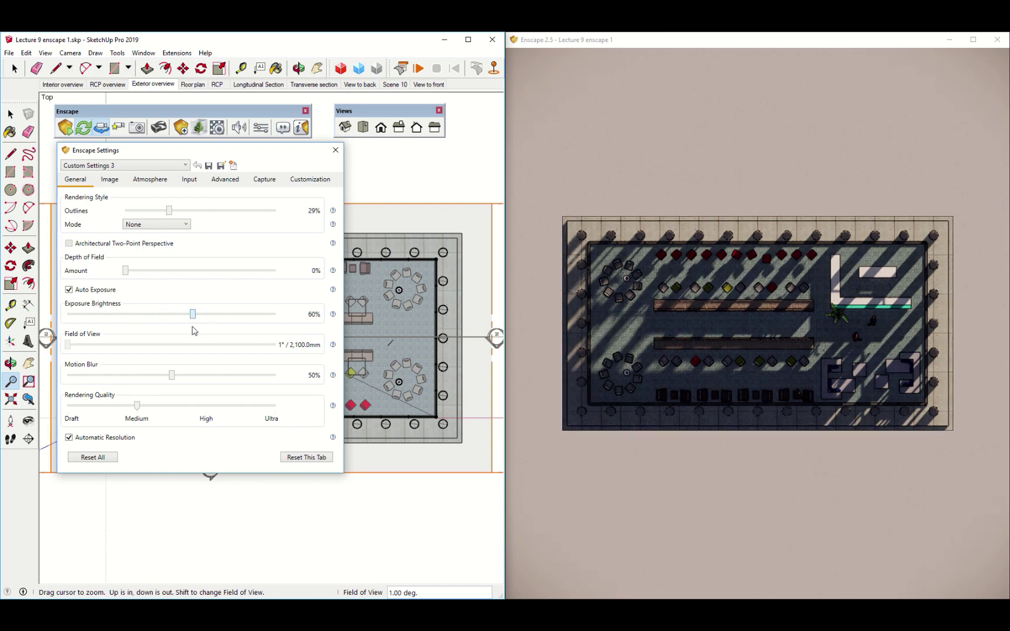
left_click(140, 182)
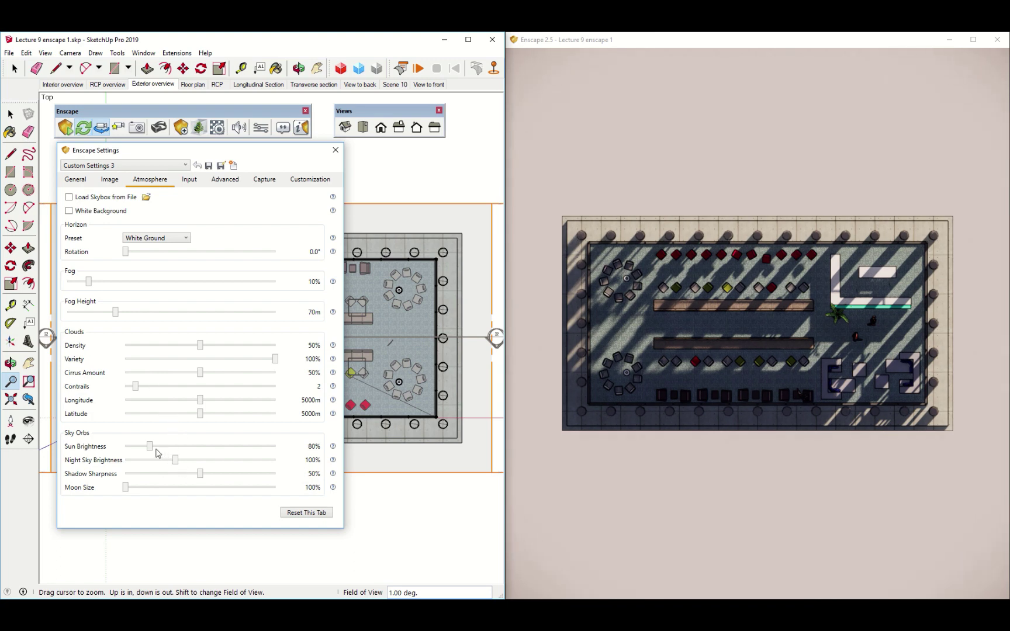
- Set Sun Brightness to 26%, Shadow Sharpness to 3%, and the Horizon Preset to Clear
left_click_drag(151, 450, 133, 448)
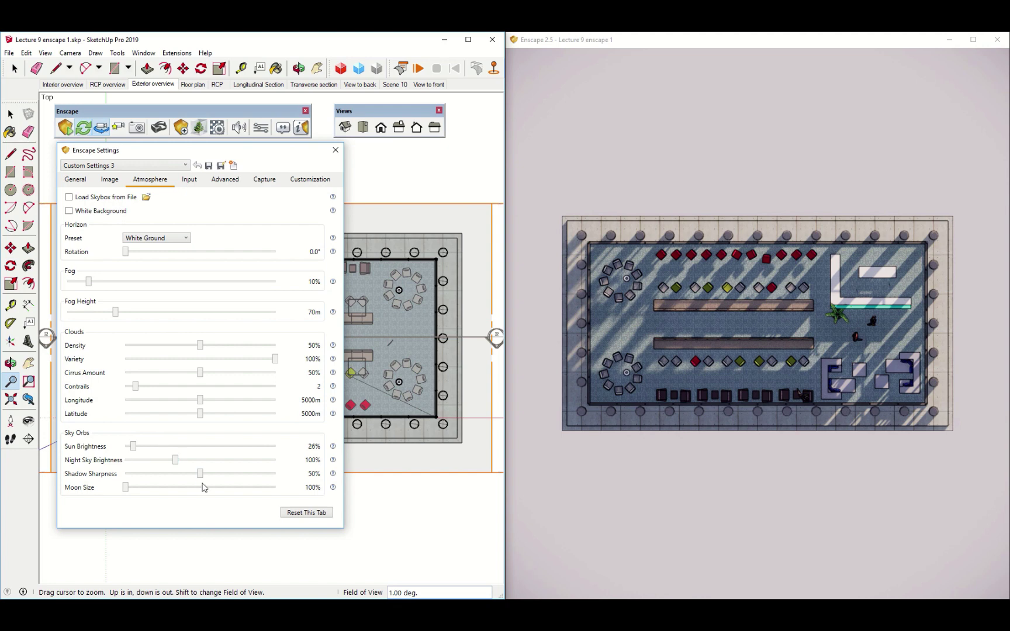
left_click_drag(201, 475, 130, 478)
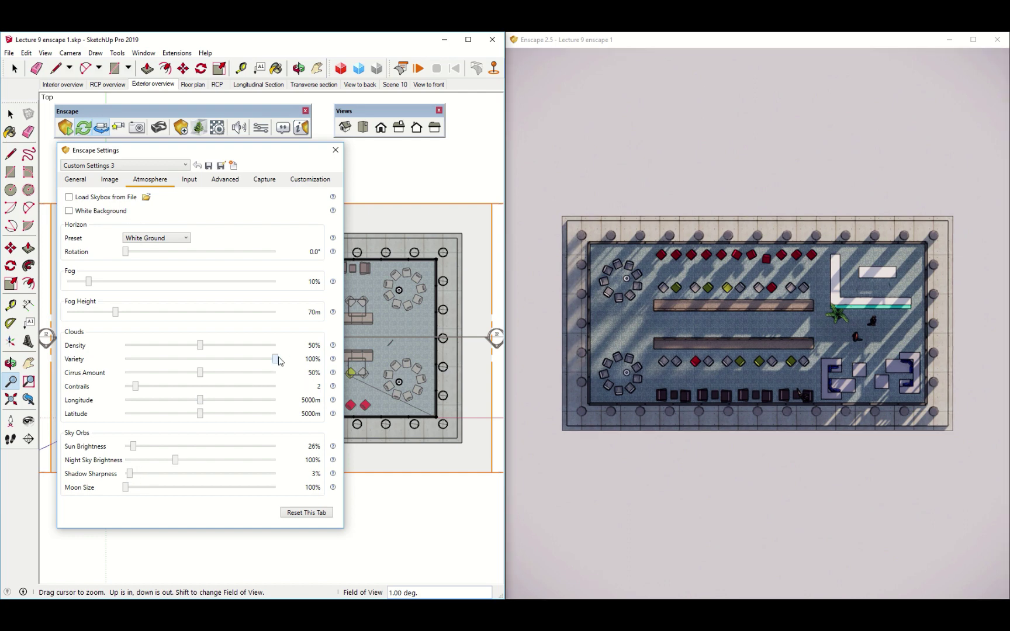
left_click(151, 239)
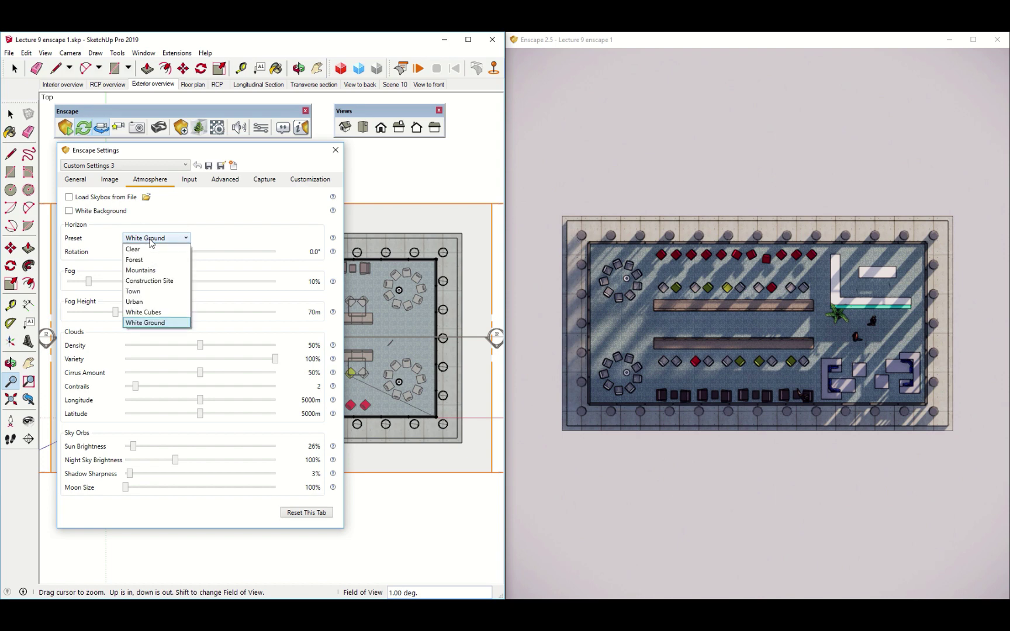
left_click(148, 250)
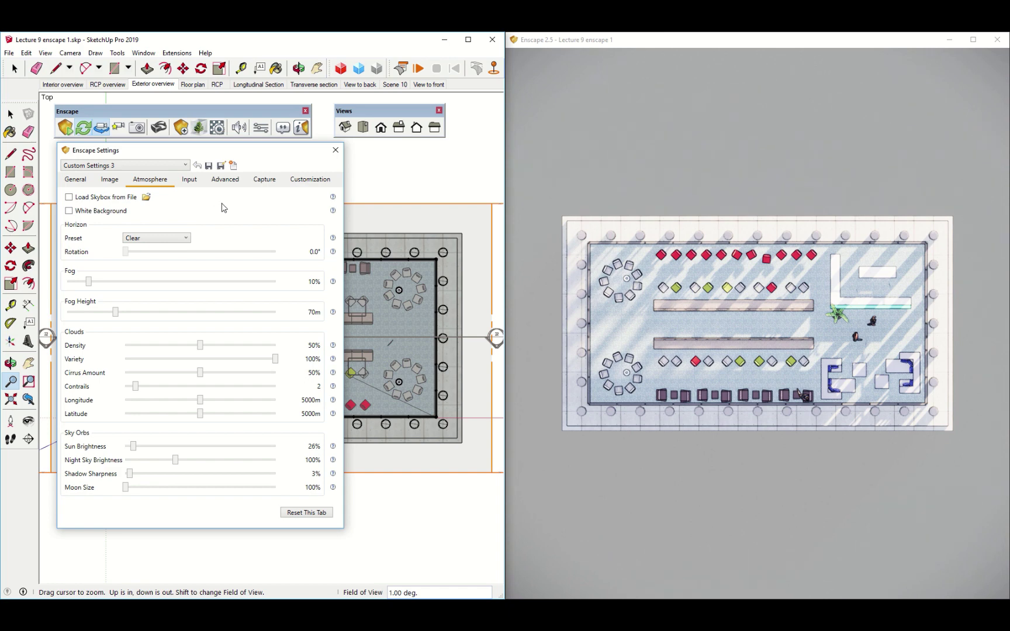
- Confirm the Capture resolution stays at Ultra HD, then close the Enscape settings
left_click(265, 184)
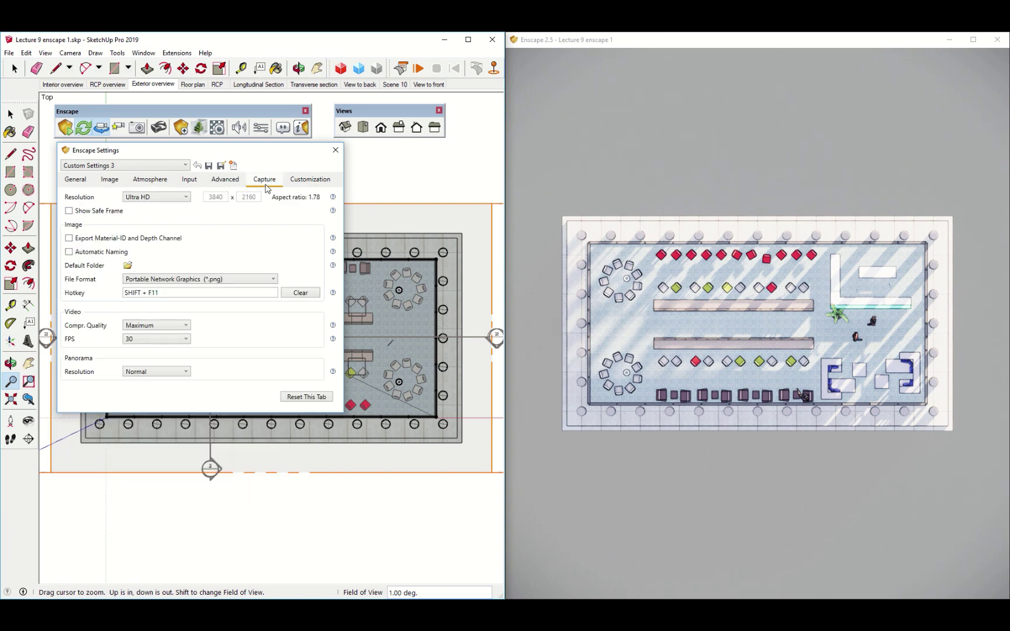
left_click(174, 198)
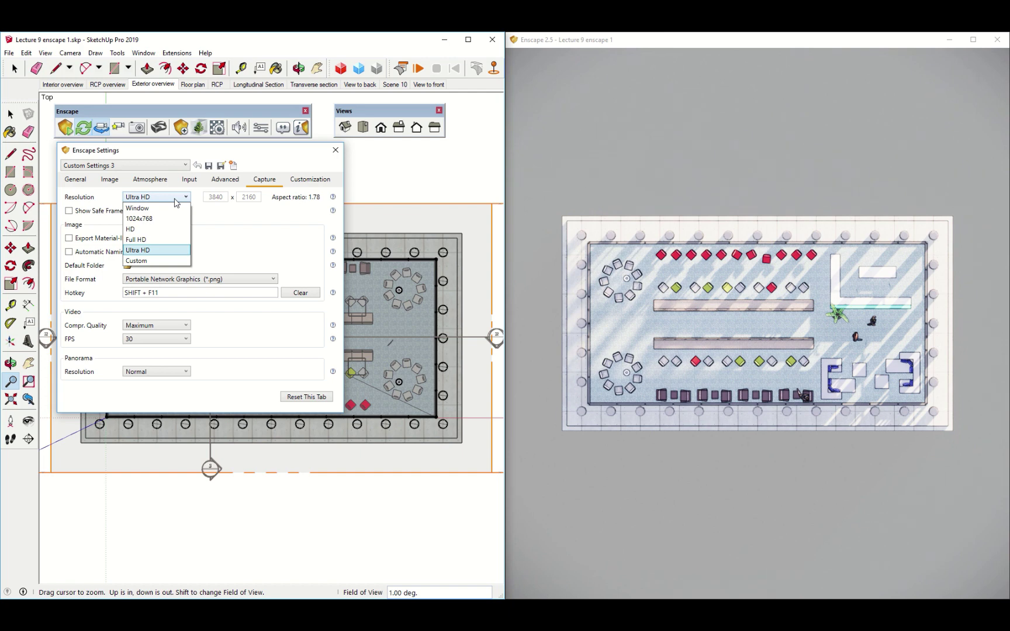
left_click(157, 250)
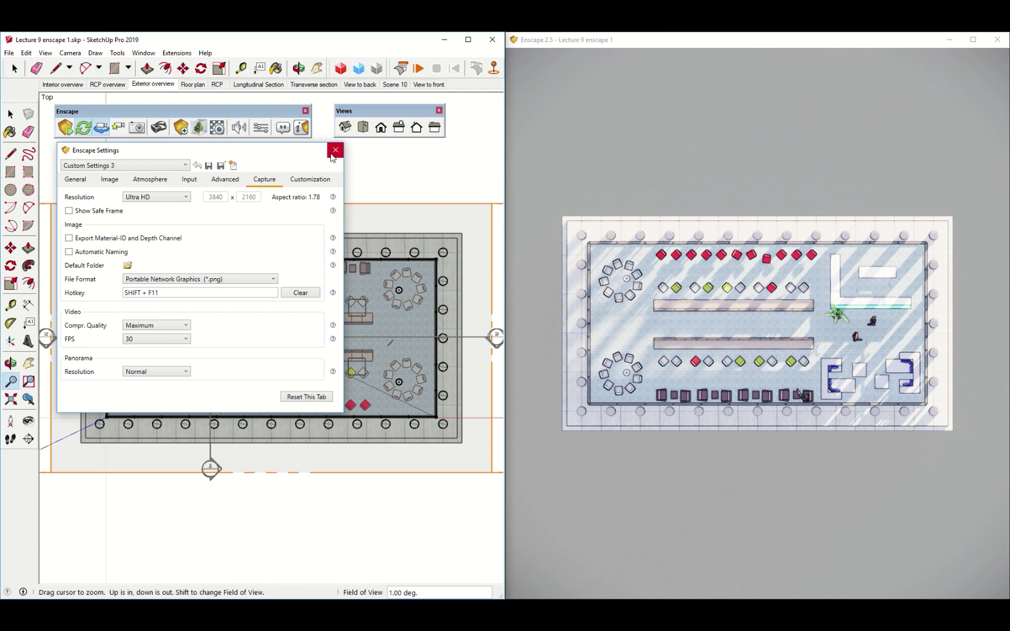
left_click(335, 150)
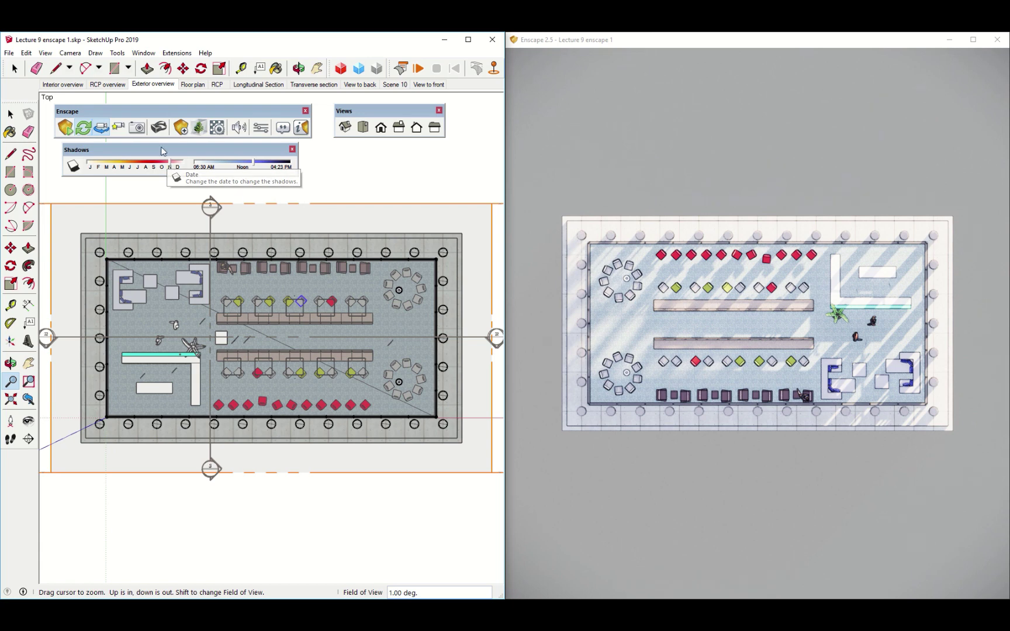
- Shift the Shadows date slightly earlier, adjust the time of day, and zoom out the top-down plan
left_click_drag(174, 144, 242, 143)
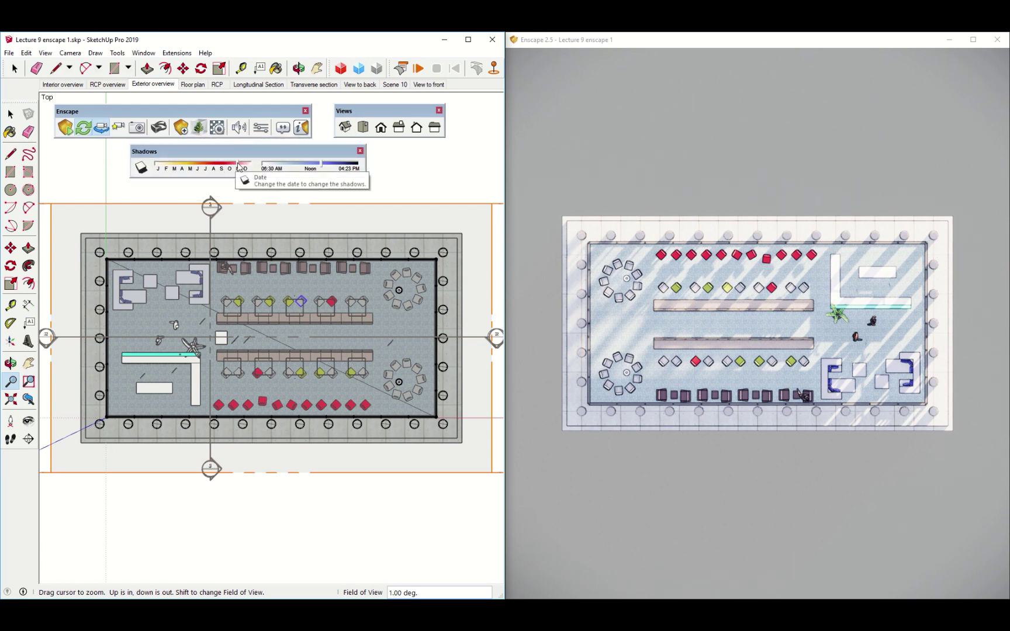
left_click(238, 166)
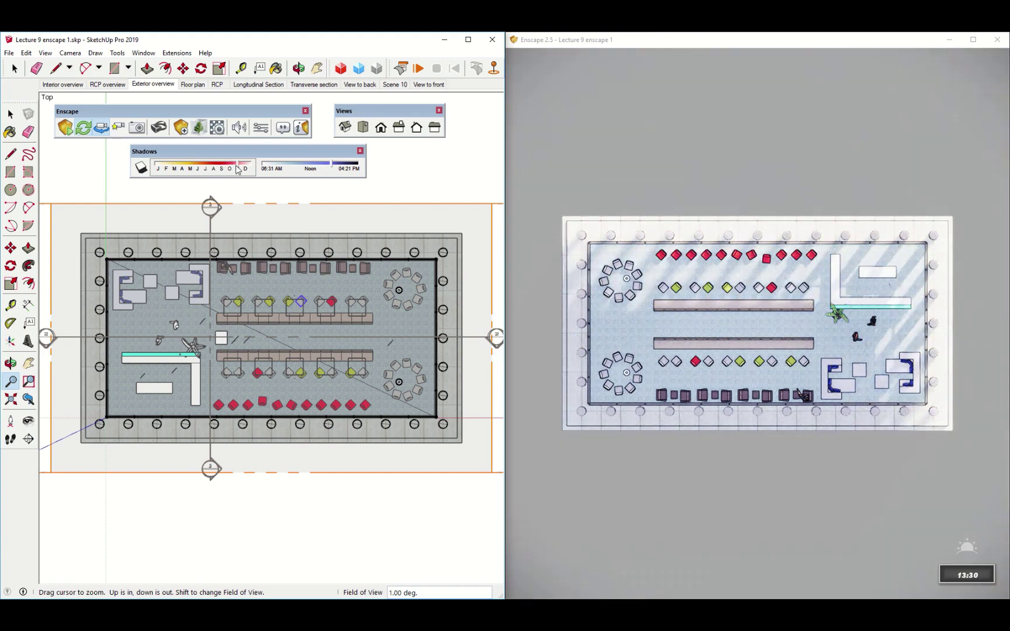
left_click_drag(238, 170, 216, 175)
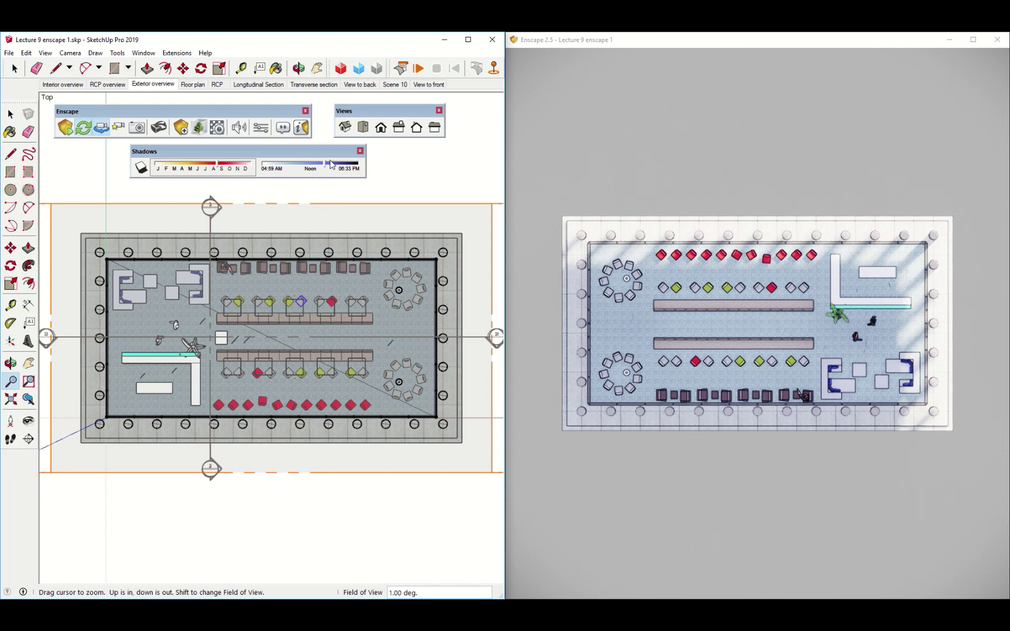
left_click_drag(332, 165, 326, 163)
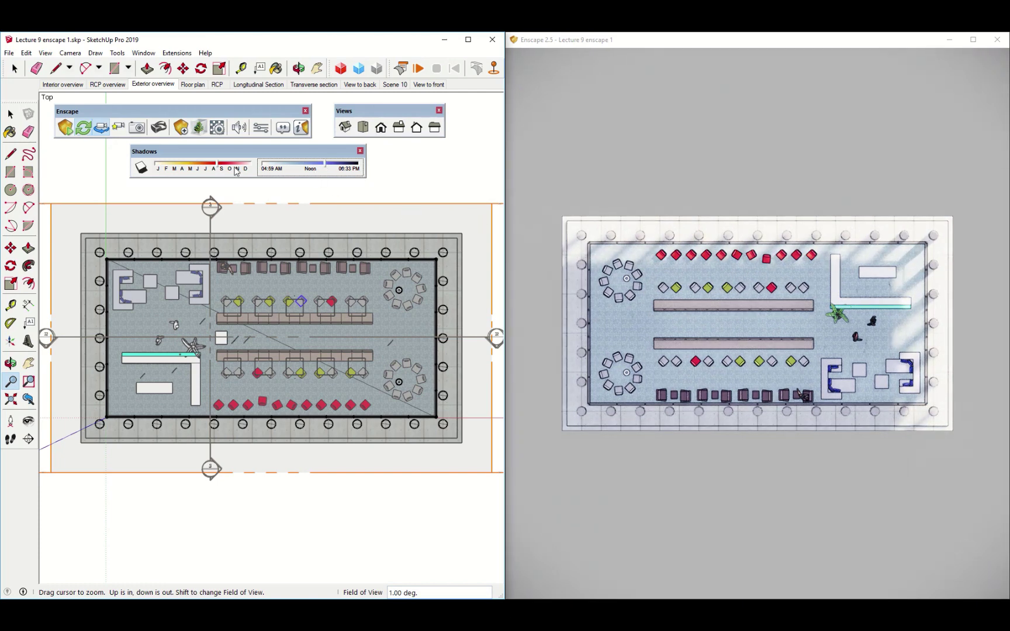
left_click_drag(217, 171, 212, 168)
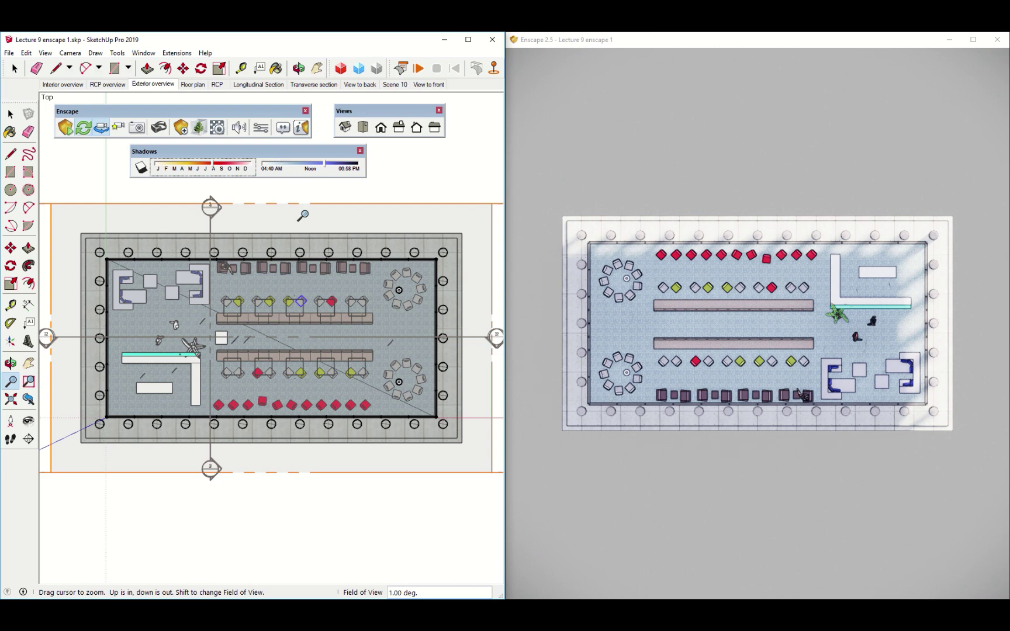
left_click_drag(302, 216, 302, 257)
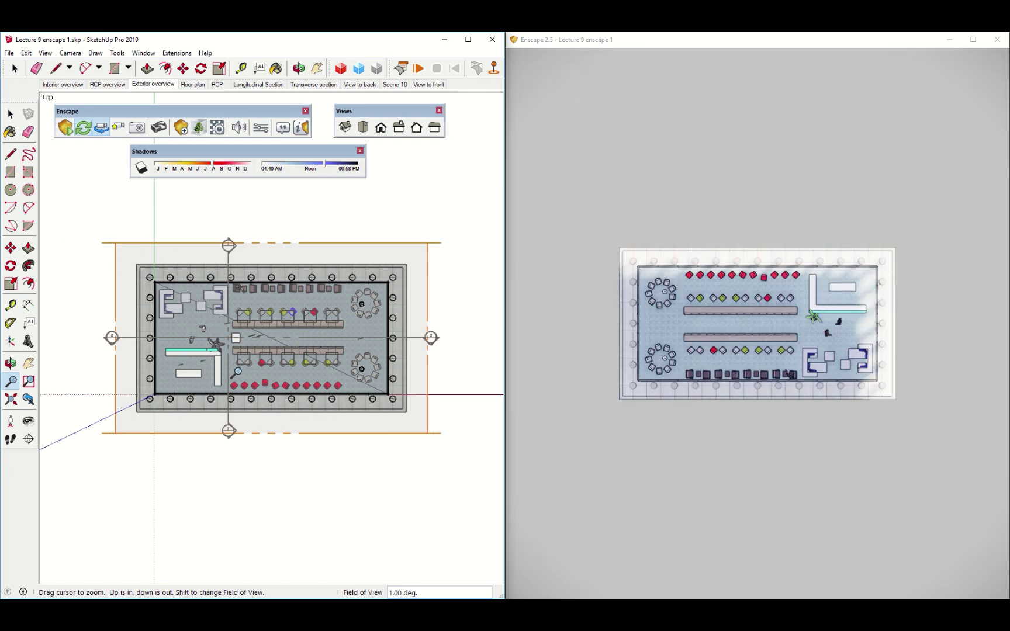
- Toggle the section cut so the roofed building shows
middle_click_drag(254, 355, 84, 90)
key("space")
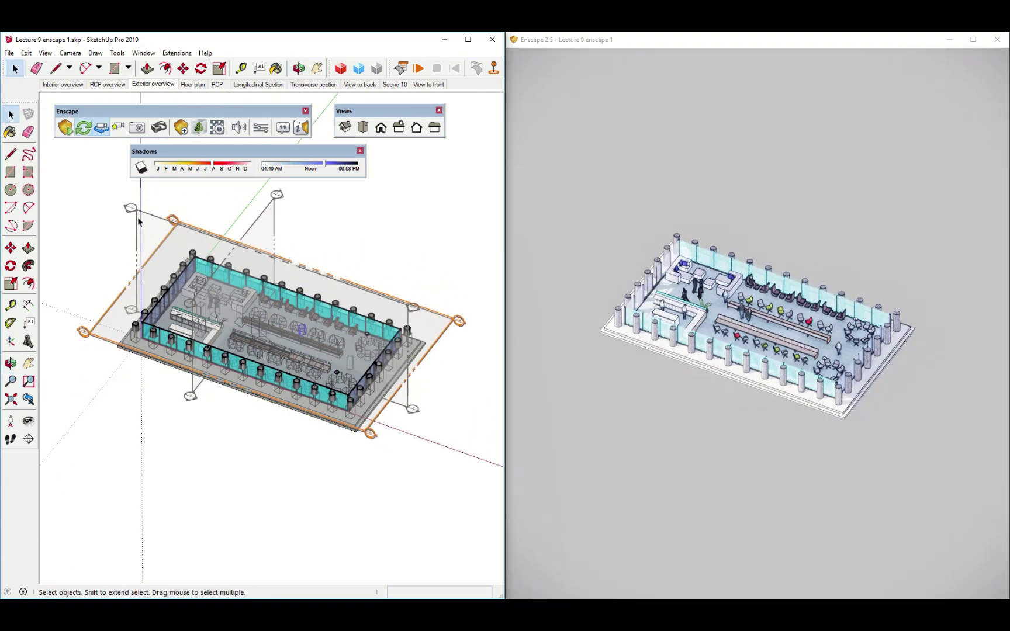
double_click(138, 220)
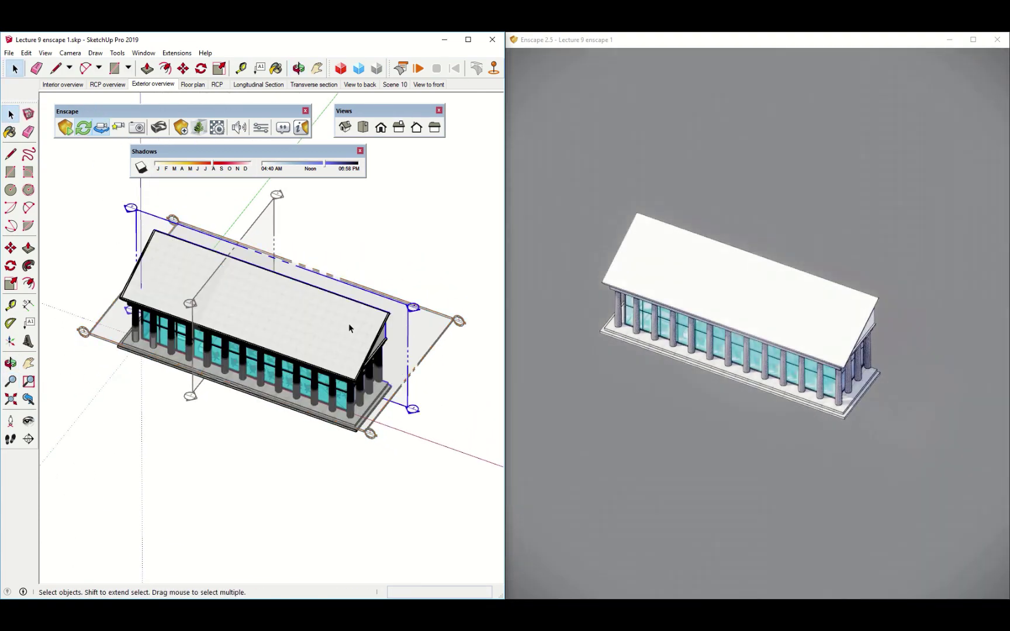
- Switch to the Back elevation view and reopen the Enscape settings beside it
mouse_move(350, 322)
middle_mouse_down()
mouse_move(363, 287)
mouse_move(54, 279)
mouse_move(293, 417)
mouse_move(162, 402)
mouse_move(70, 367)
mouse_move(300, 421)
mouse_move(174, 385)
mouse_move(234, 403)
middle_mouse_up()
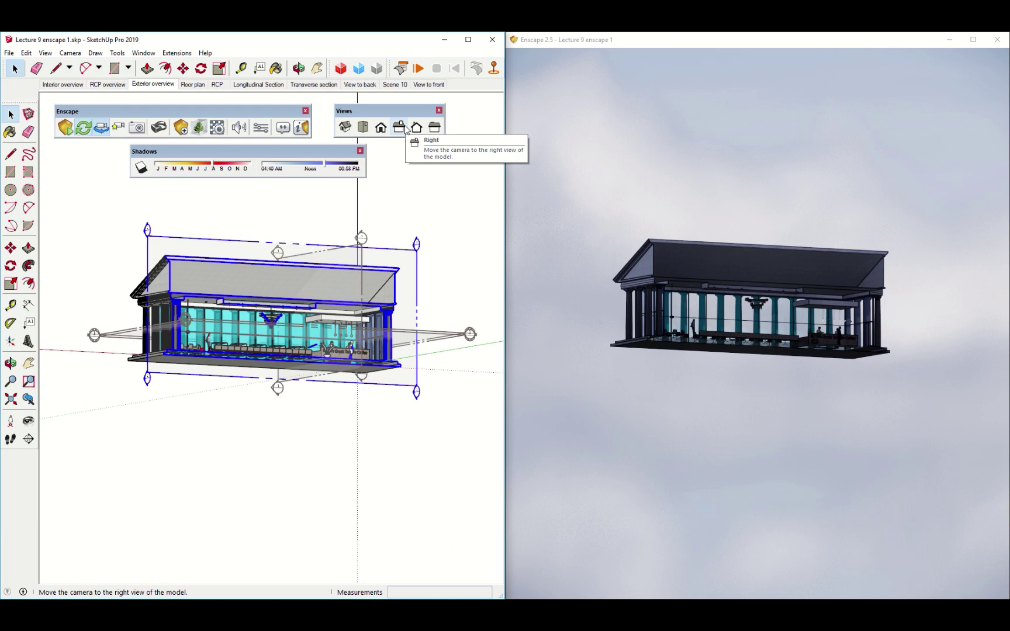
left_click(406, 129)
left_click(418, 131)
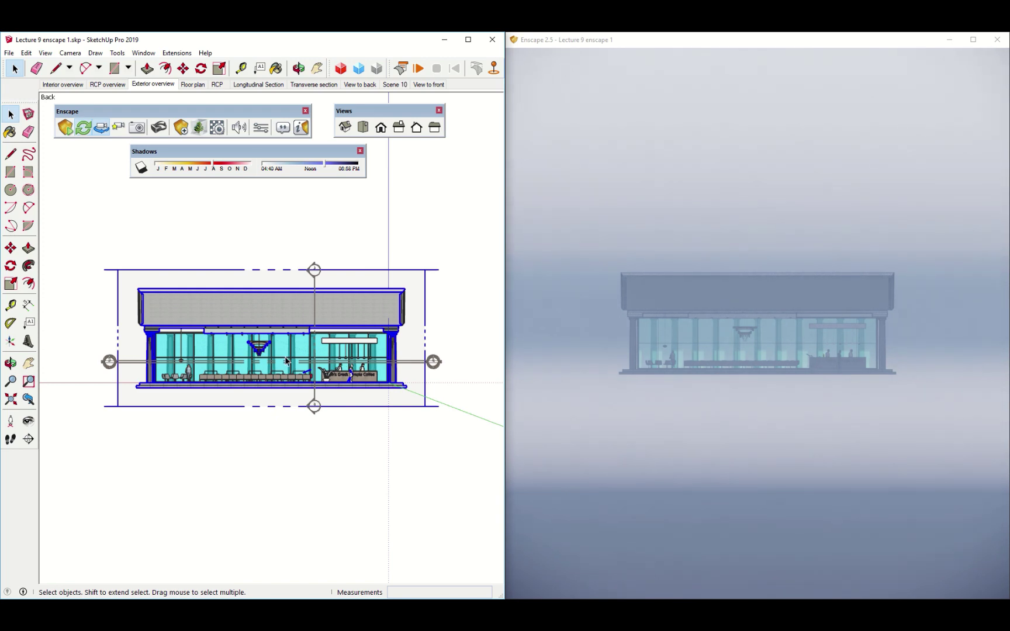
left_click(261, 127)
left_click_drag(138, 160, 155, 178)
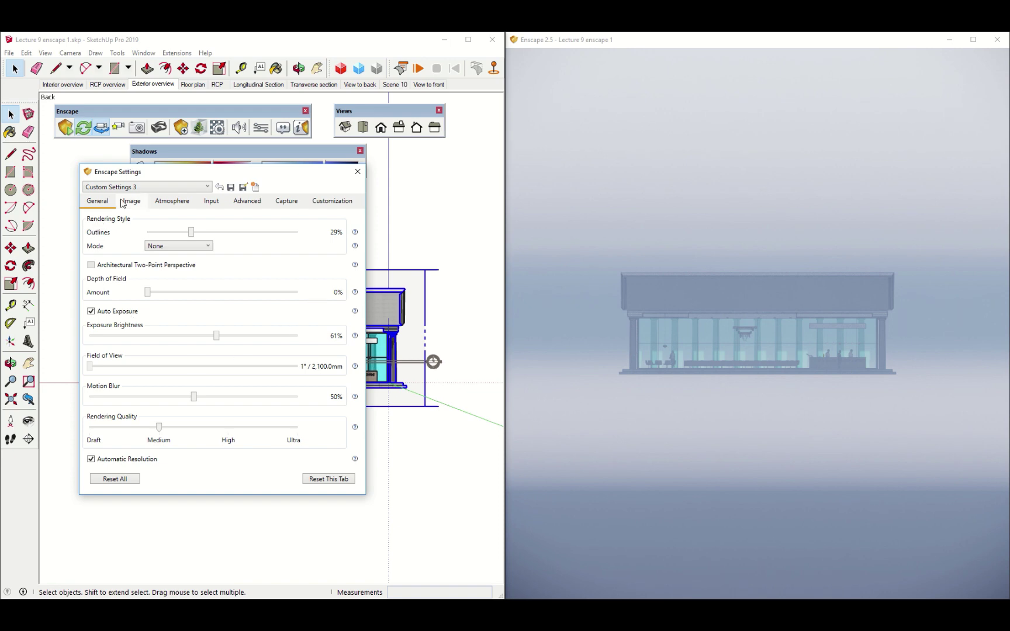
- Set Atmosphere Fog to 0%, keep the Clear horizon preset, and close the settings
left_click(171, 200)
left_click_drag(131, 303, 93, 303)
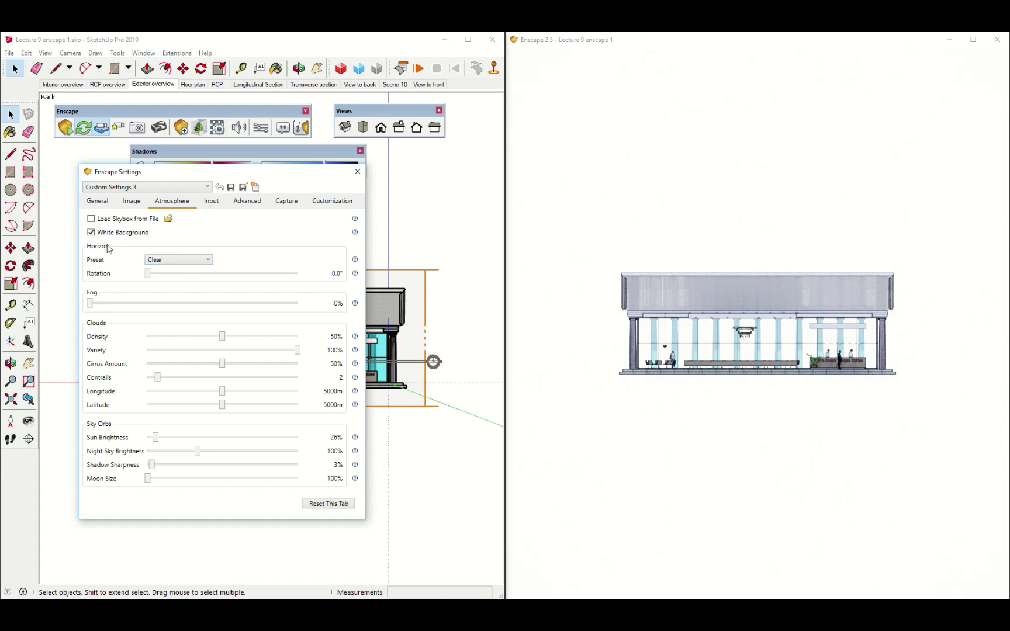
left_click(177, 260)
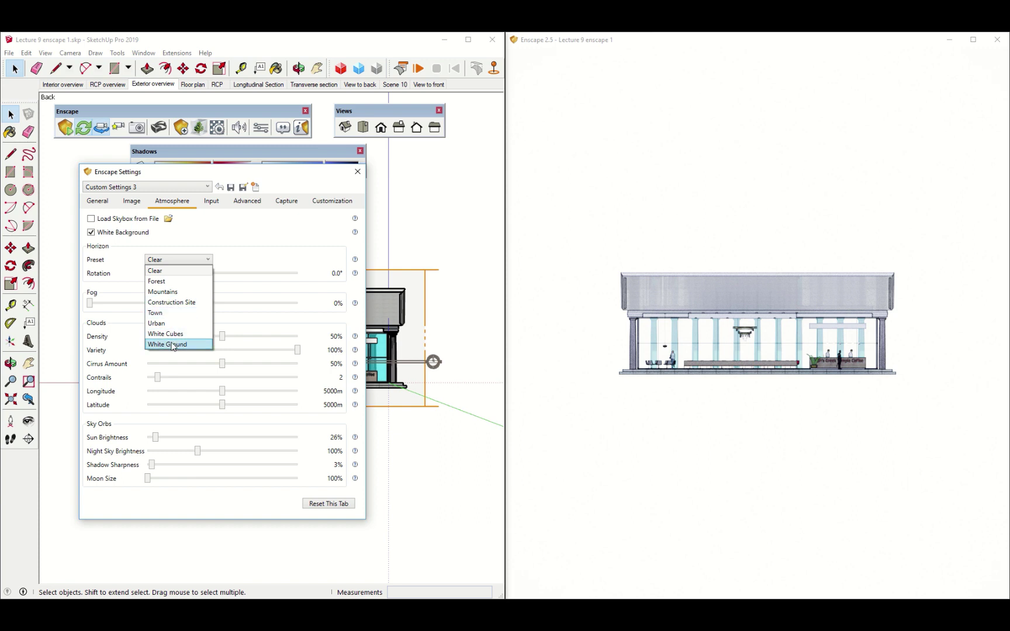
left_click(157, 270)
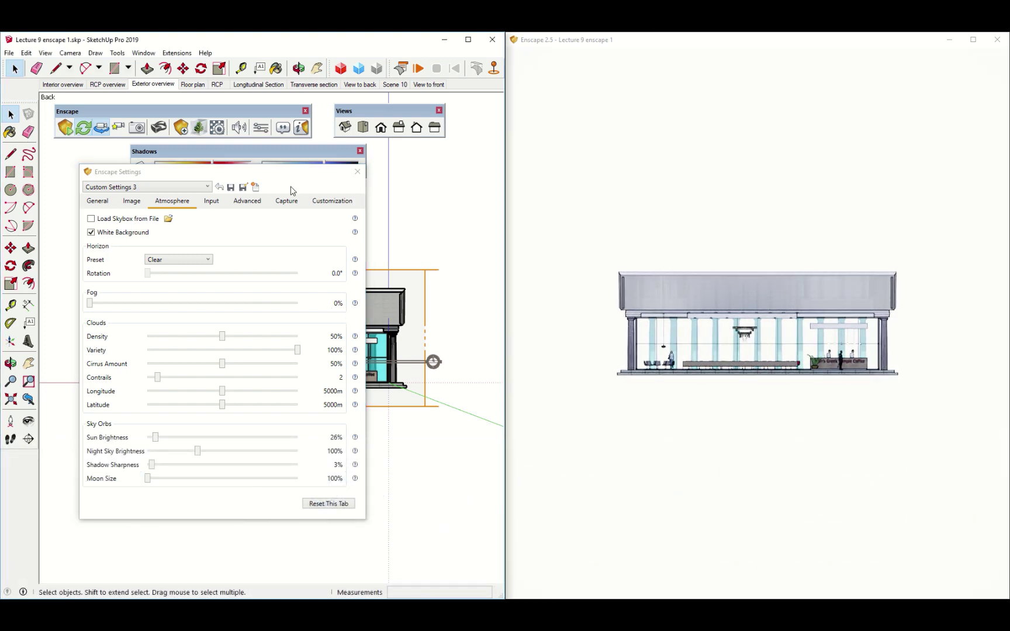
left_click(357, 173)
- Zoom in on the back elevation view
scroll(270, 351, "up", 3)
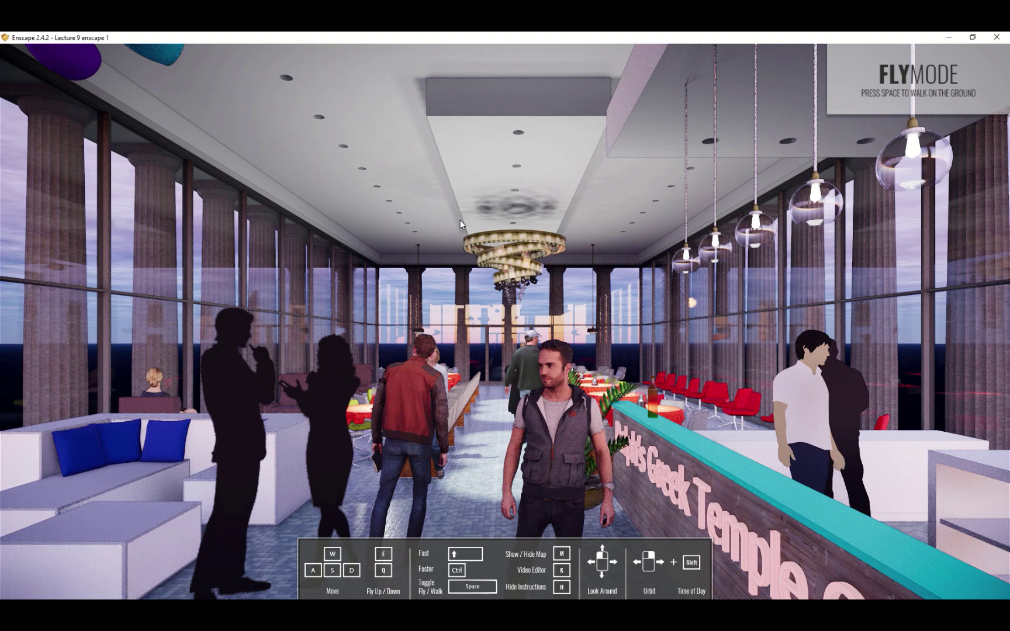
- Open the Video Editor with K and switch from Fly to Walk mode
key("k")
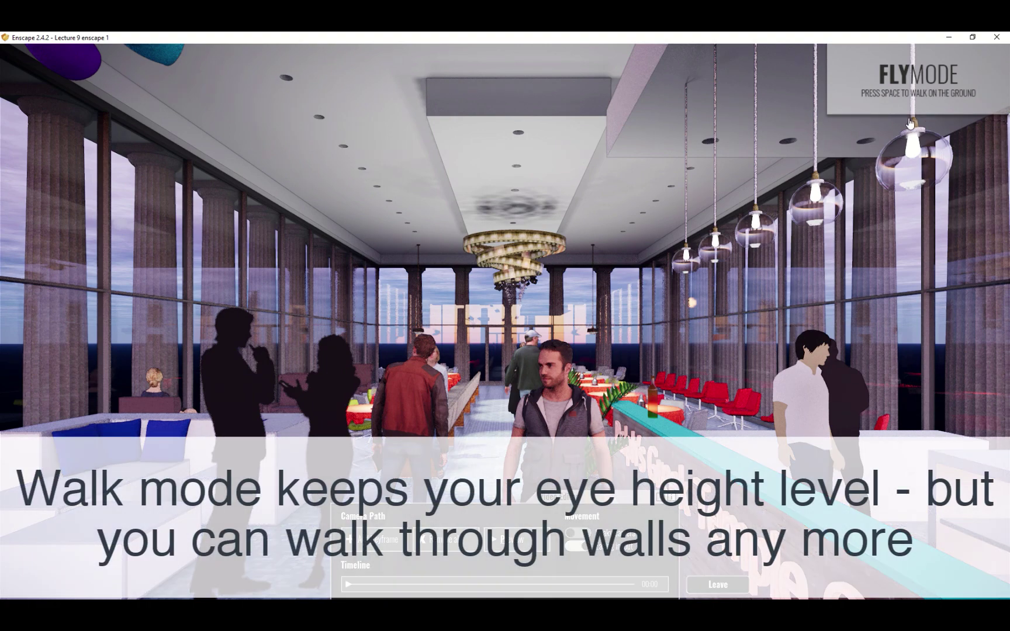
key("space")
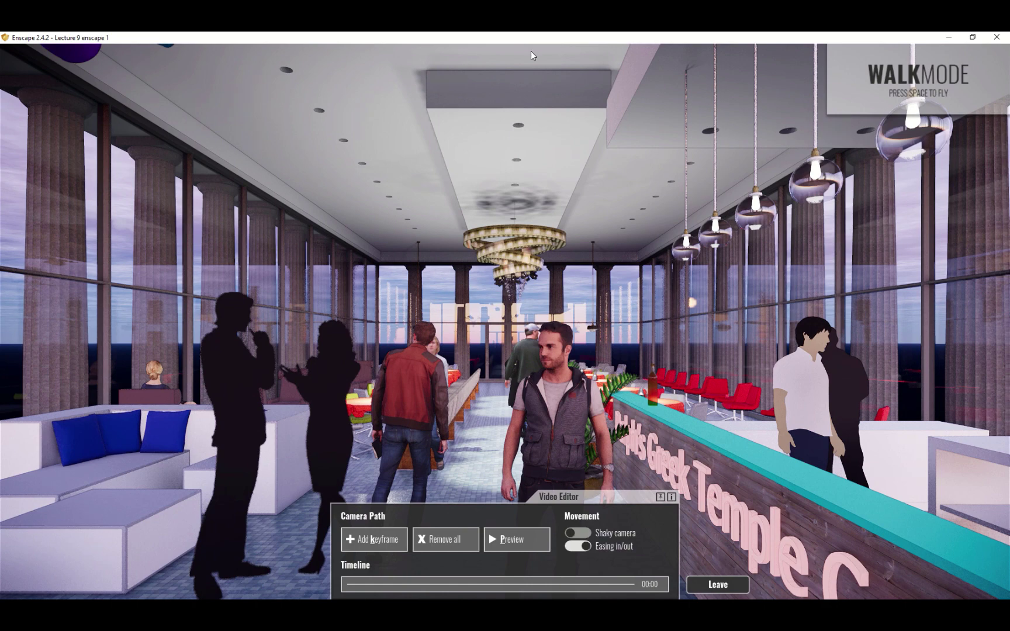
- Add a first keyframe, walk down the hall toward the chandelier, and add a second
left_click(374, 539)
key("w")
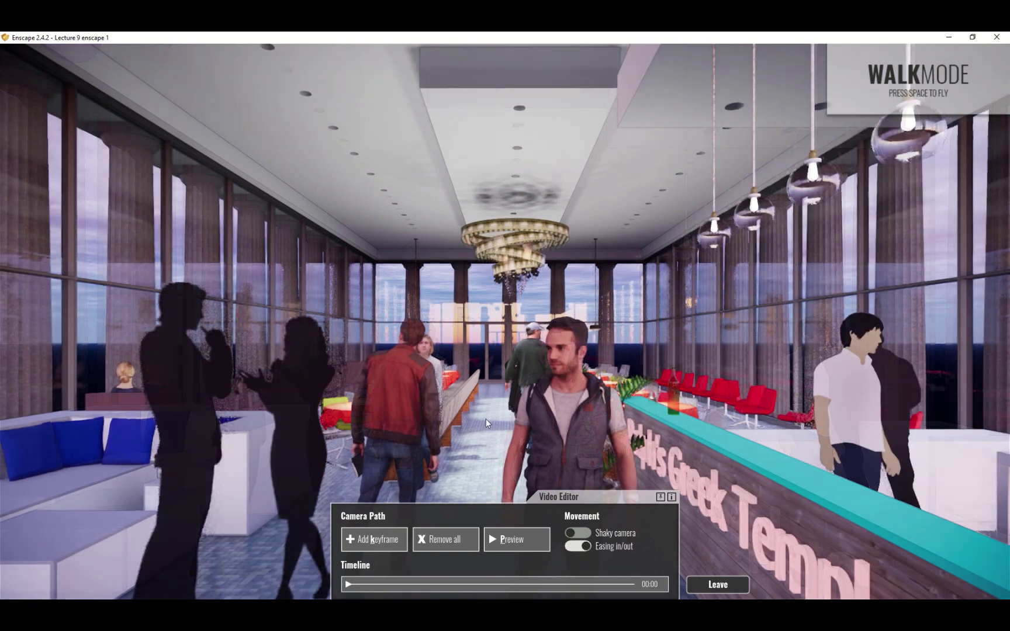
key("w")
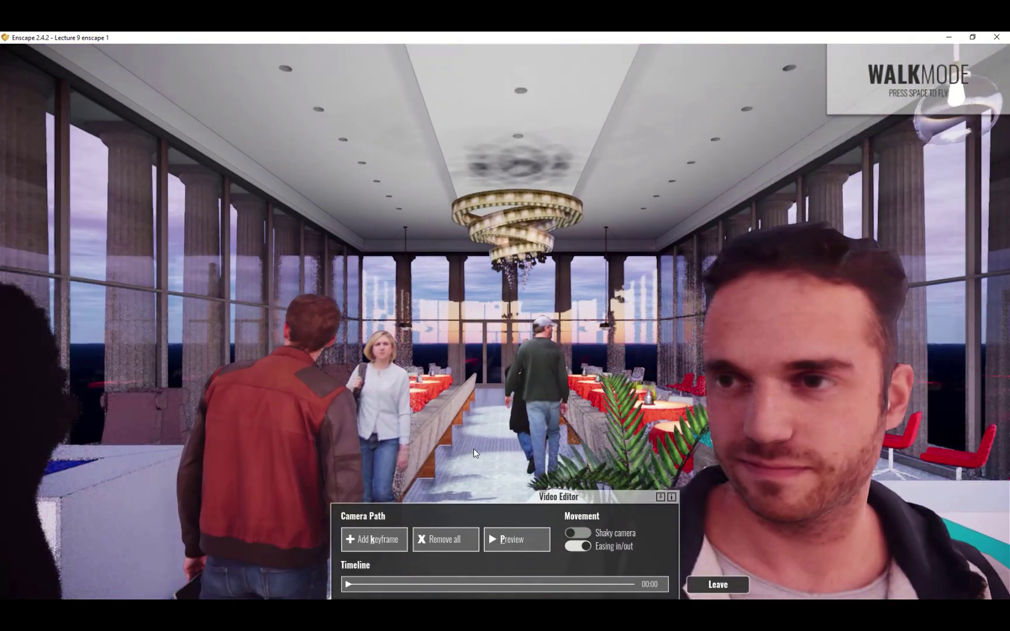
key("w")
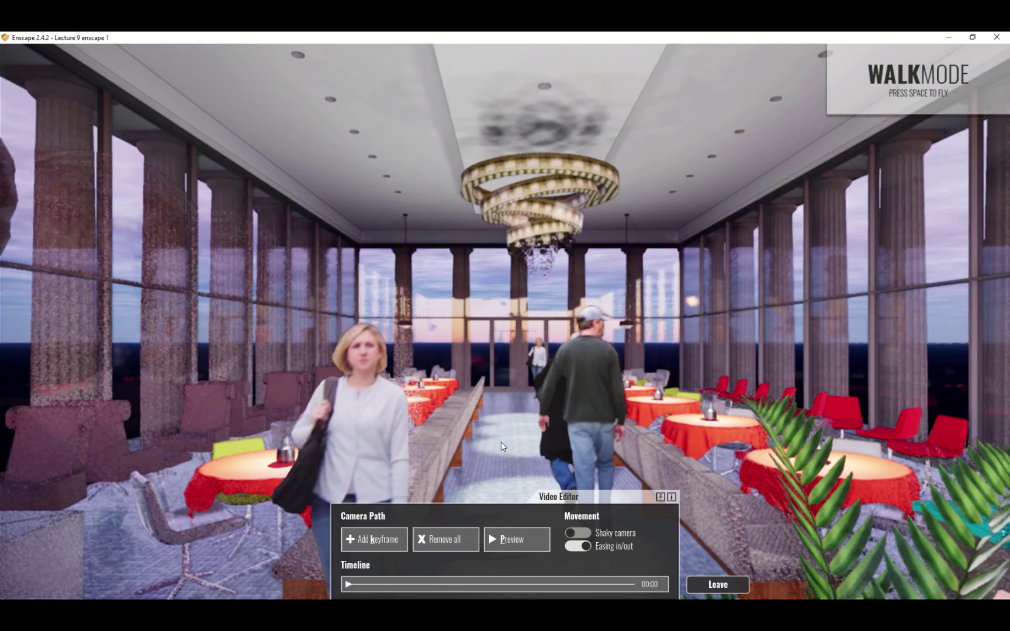
key("w")
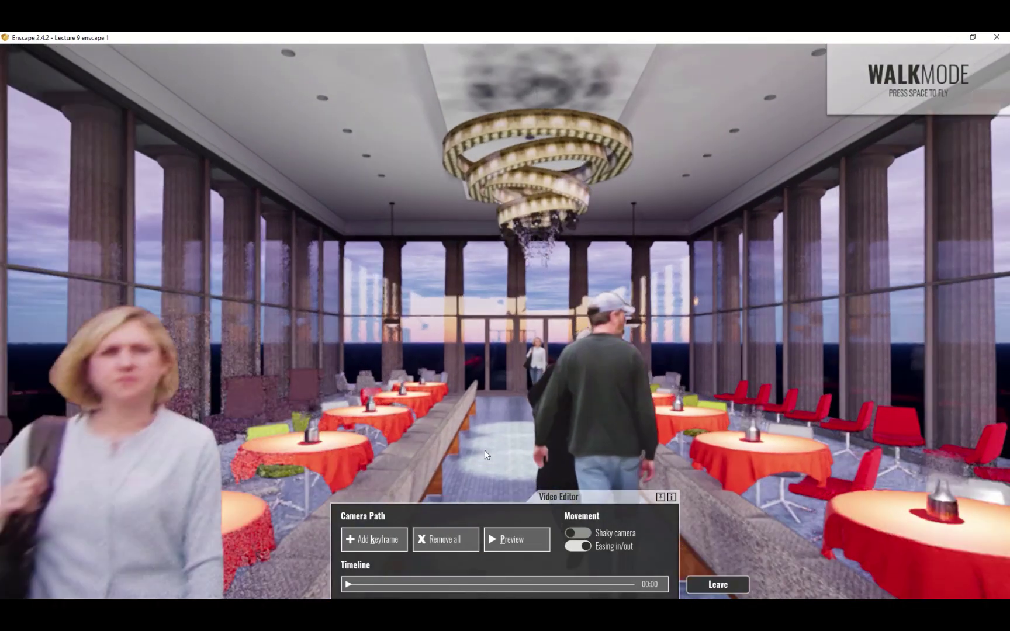
key("w")
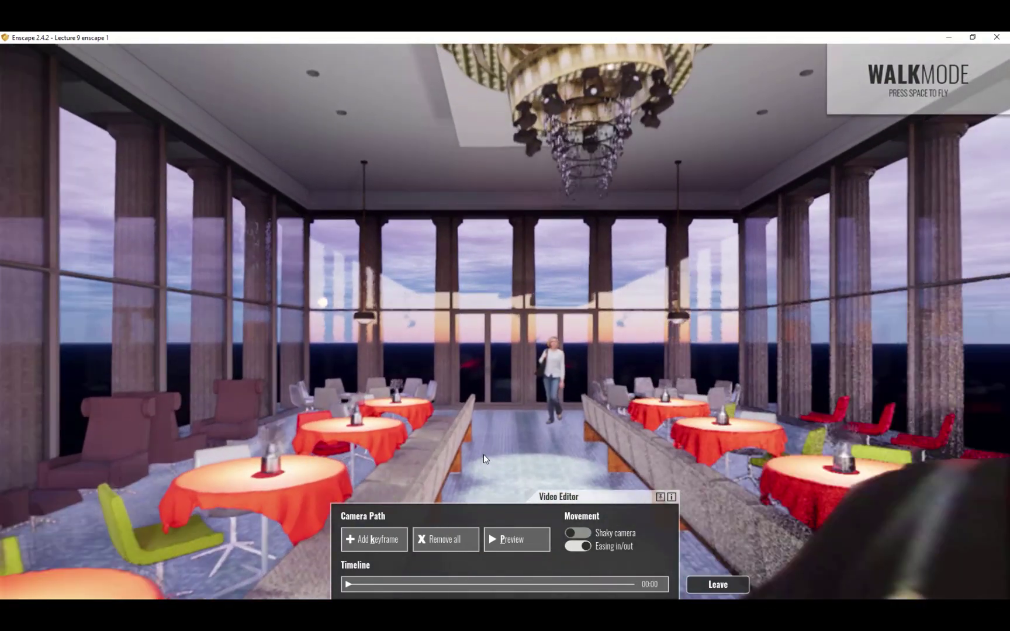
key("s")
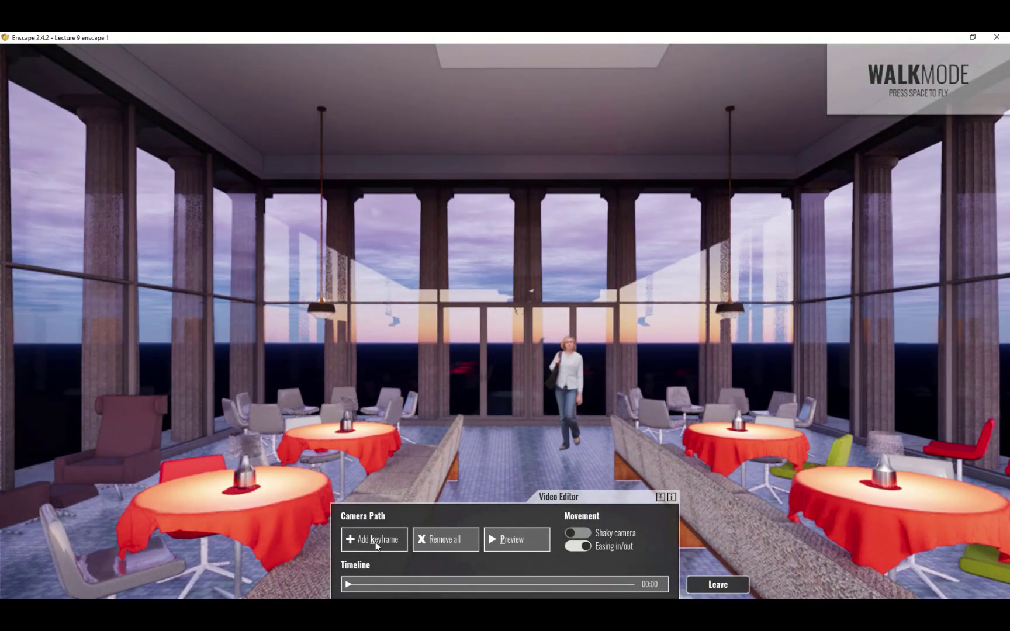
left_click(375, 539)
- Walk toward the far windows, turn back down the hall, and add a third keyframe
key("w")
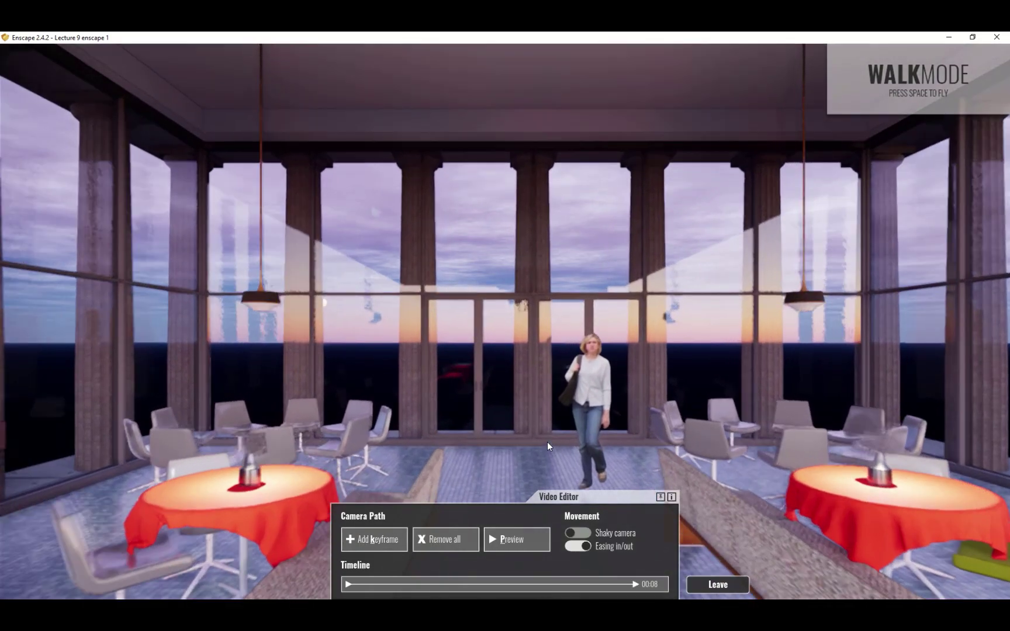
key("w")
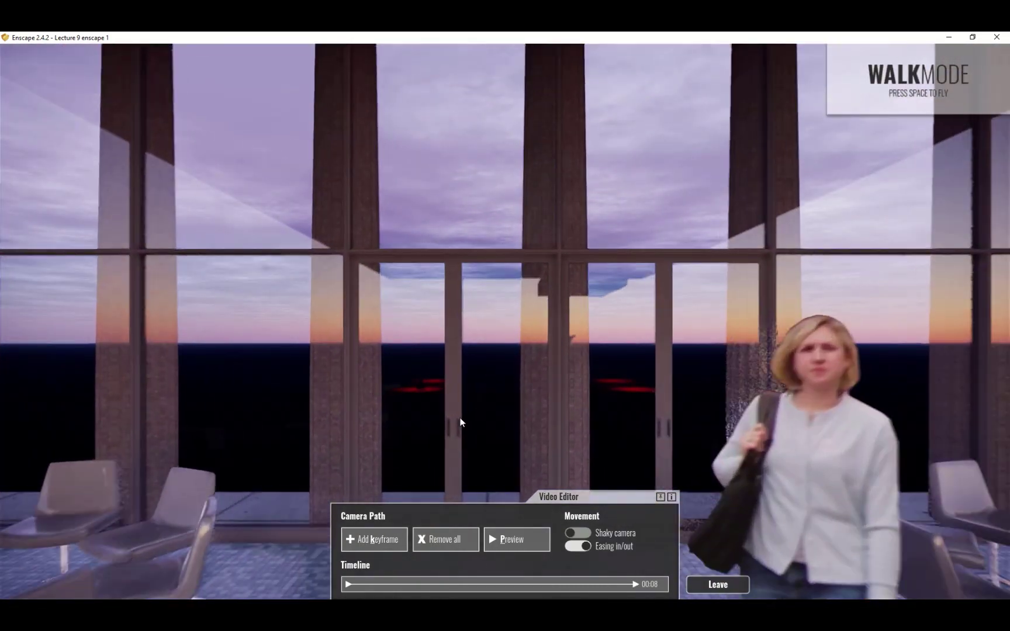
left_click_drag(505, 315, 409, 316)
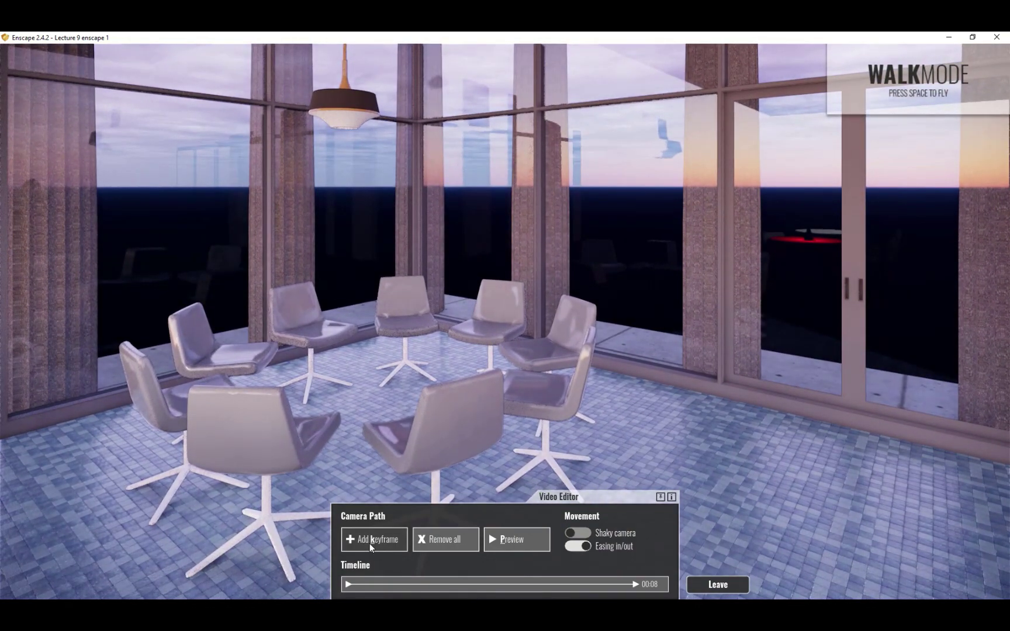
left_click(370, 543)
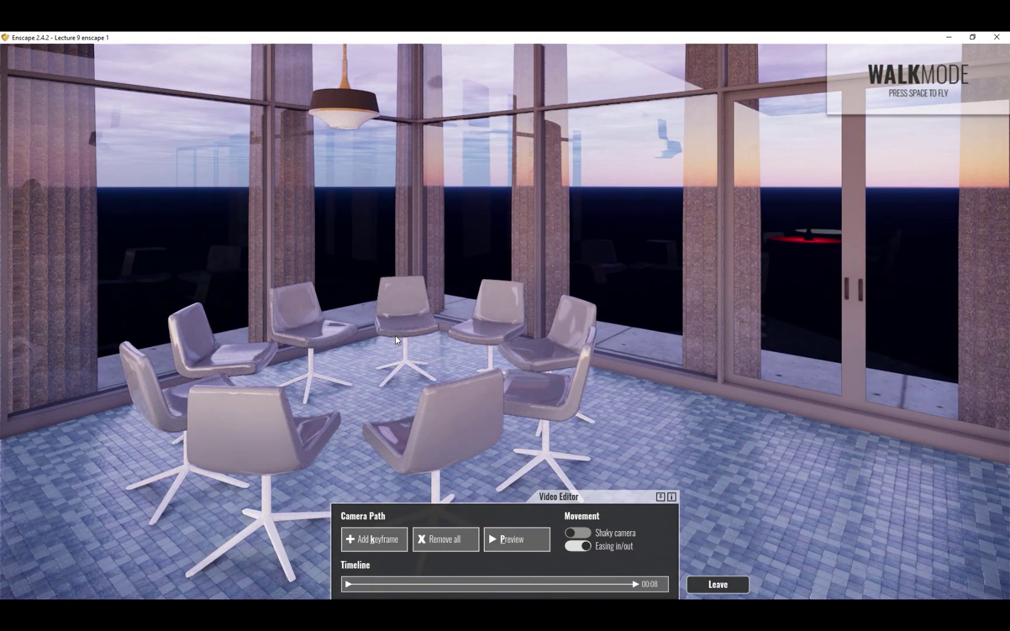
left_click_drag(395, 336, 375, 342)
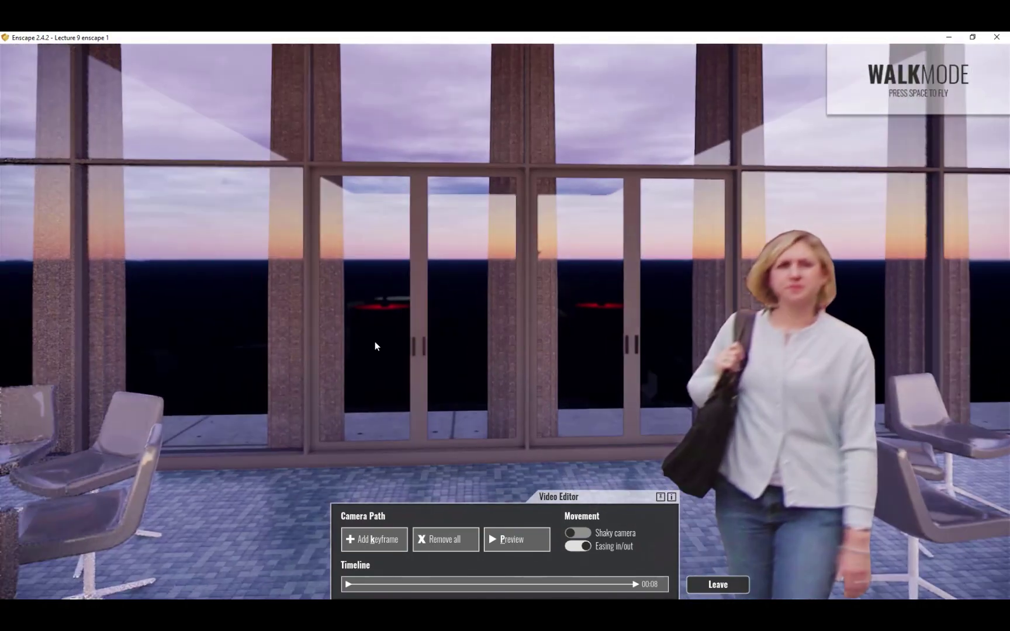
key("w")
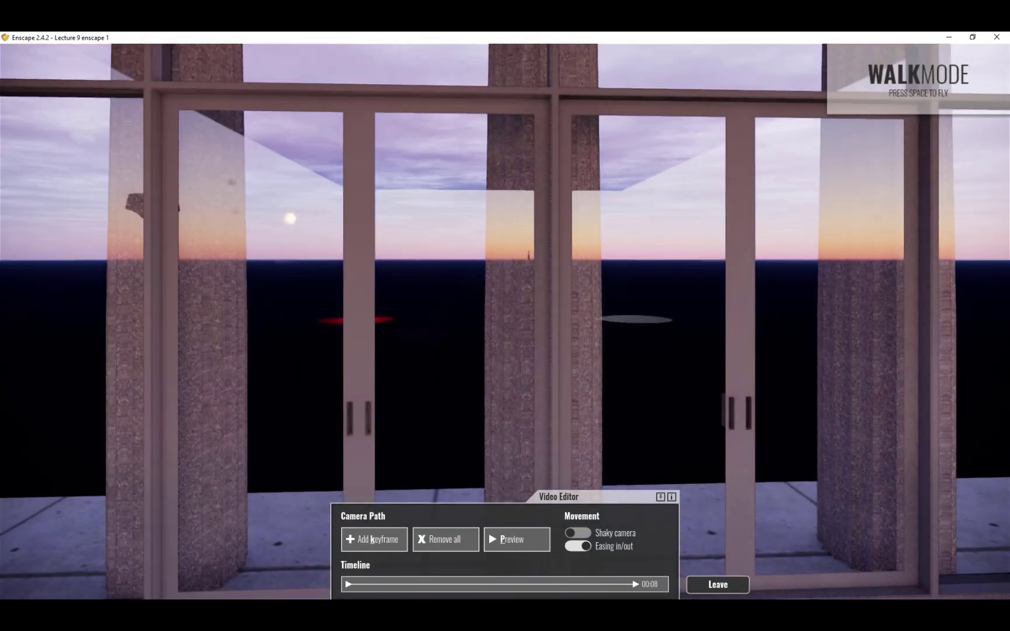
left_click_drag(355, 343, 436, 501)
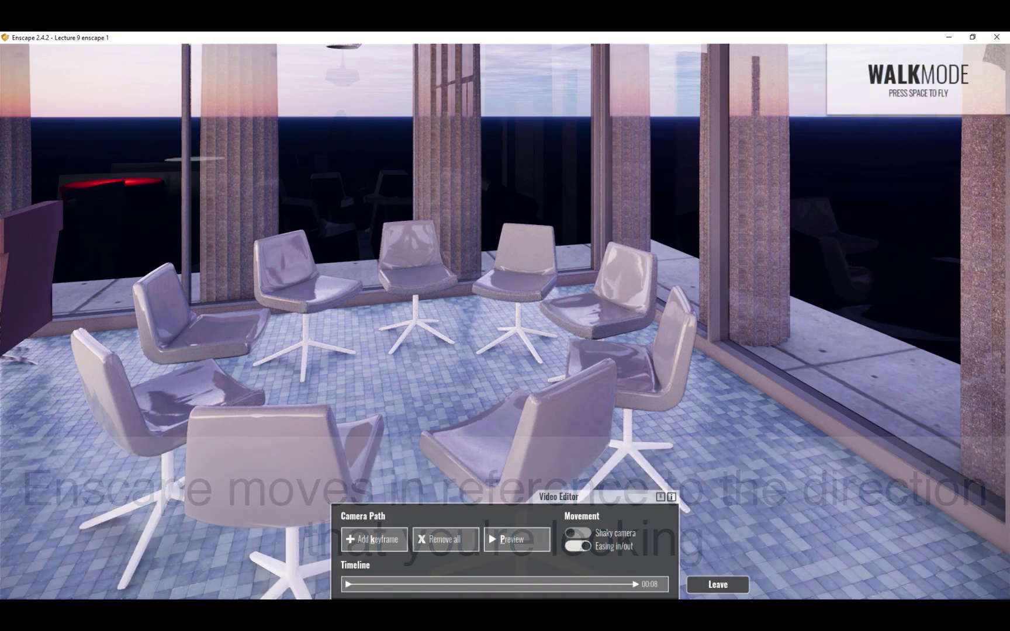
key("s")
key("s")
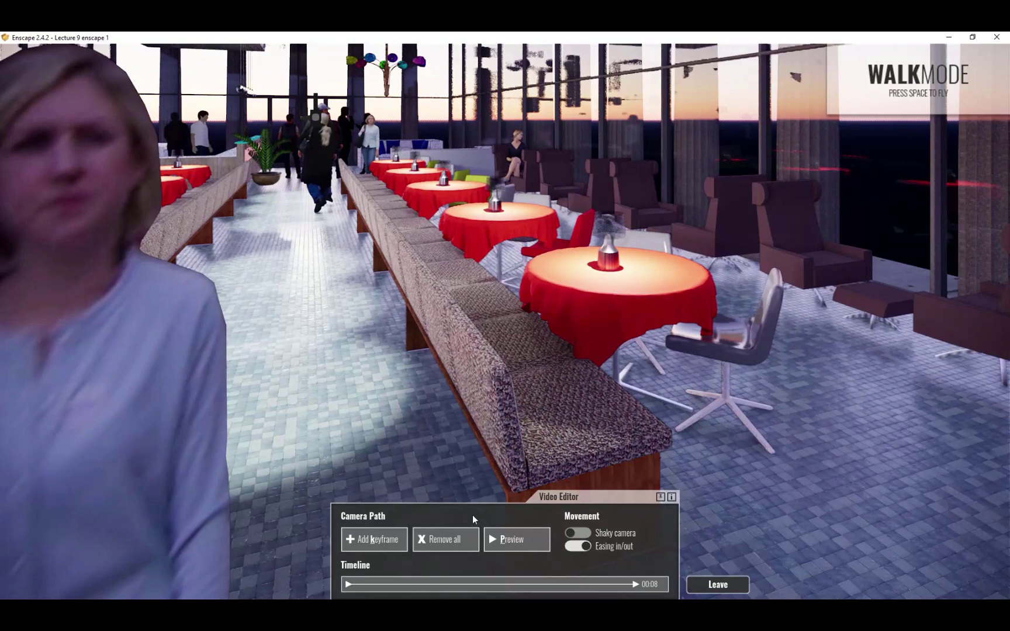
left_click(363, 542)
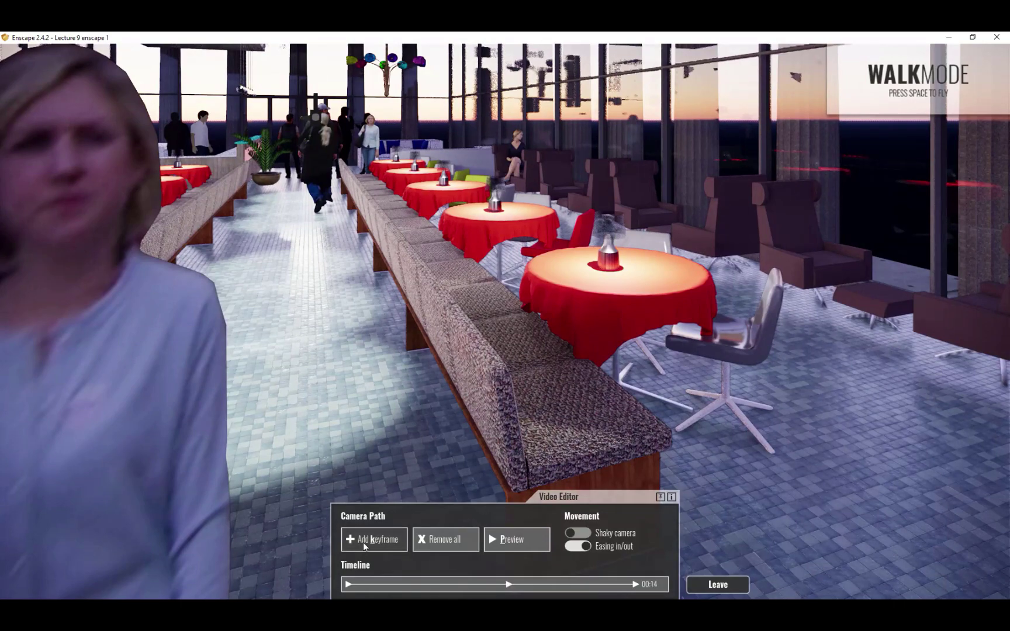
- Back up to reveal the chandelier and ceiling, then add a fourth keyframe
key("s")
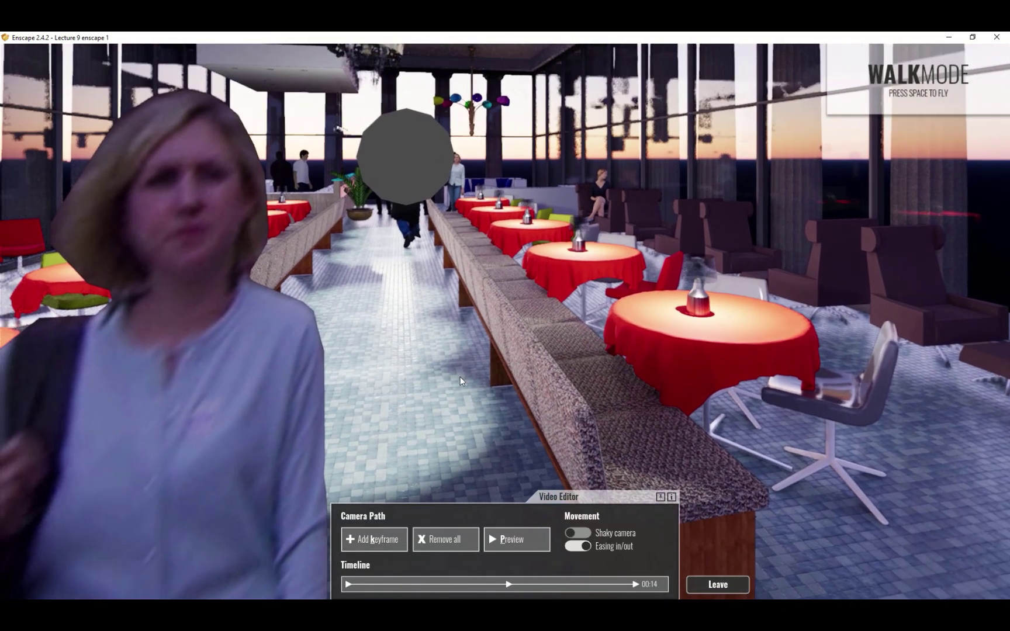
key("d")
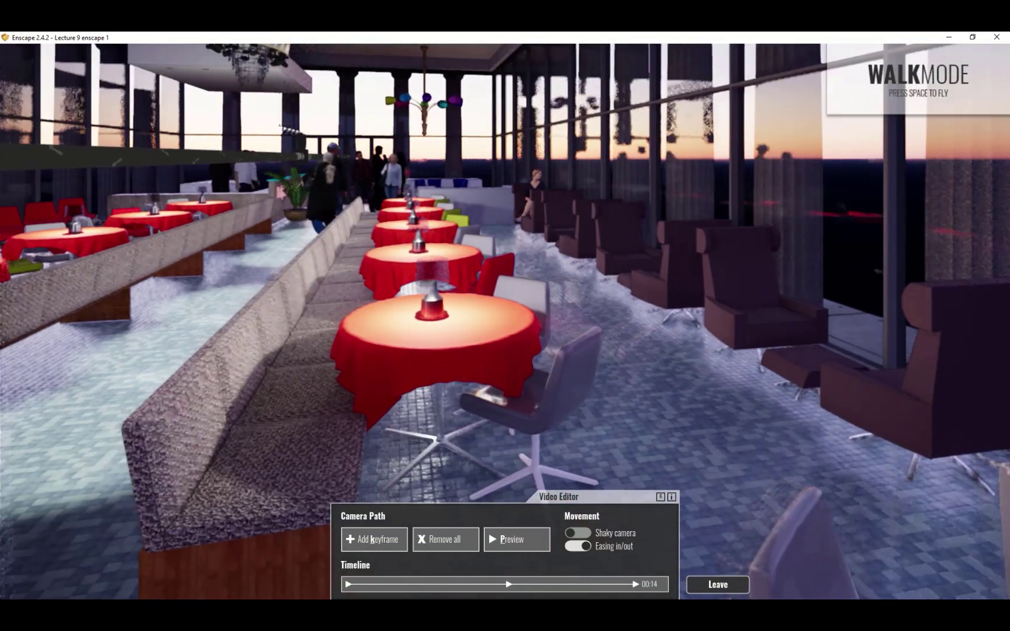
key("a")
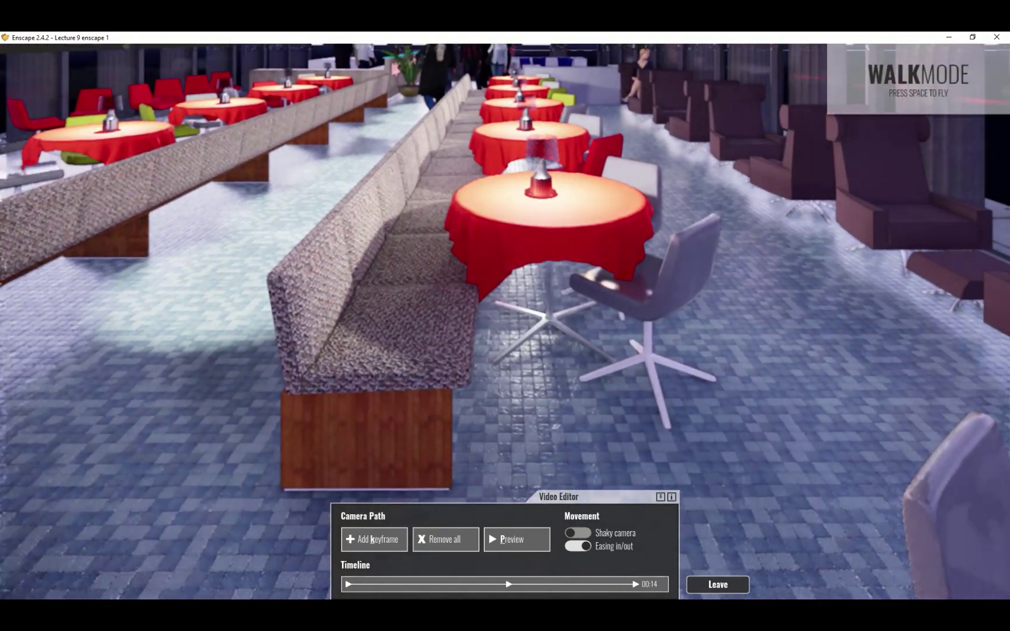
key("s")
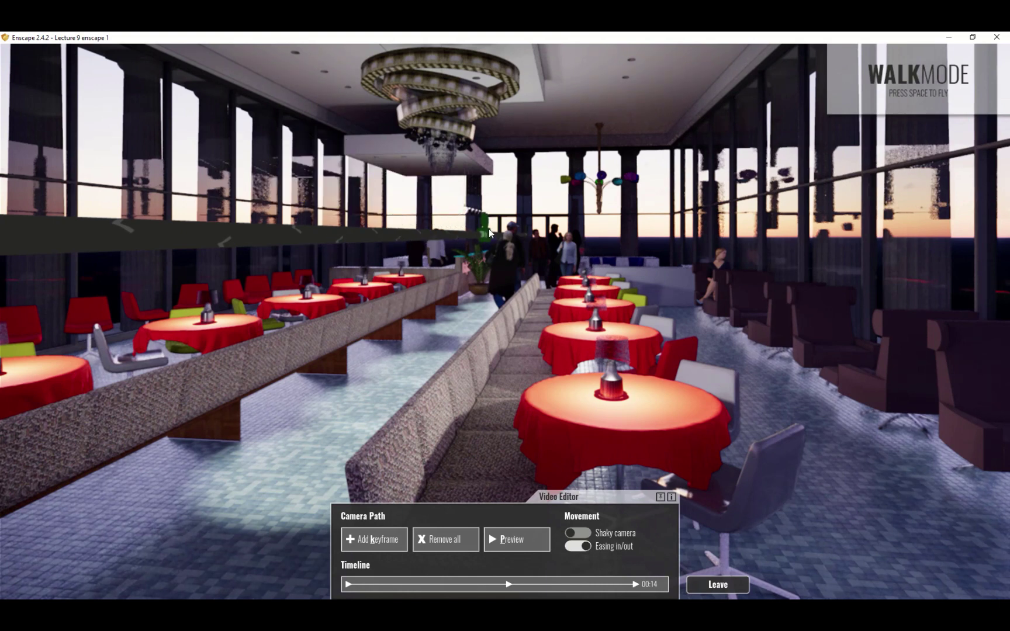
key("k")
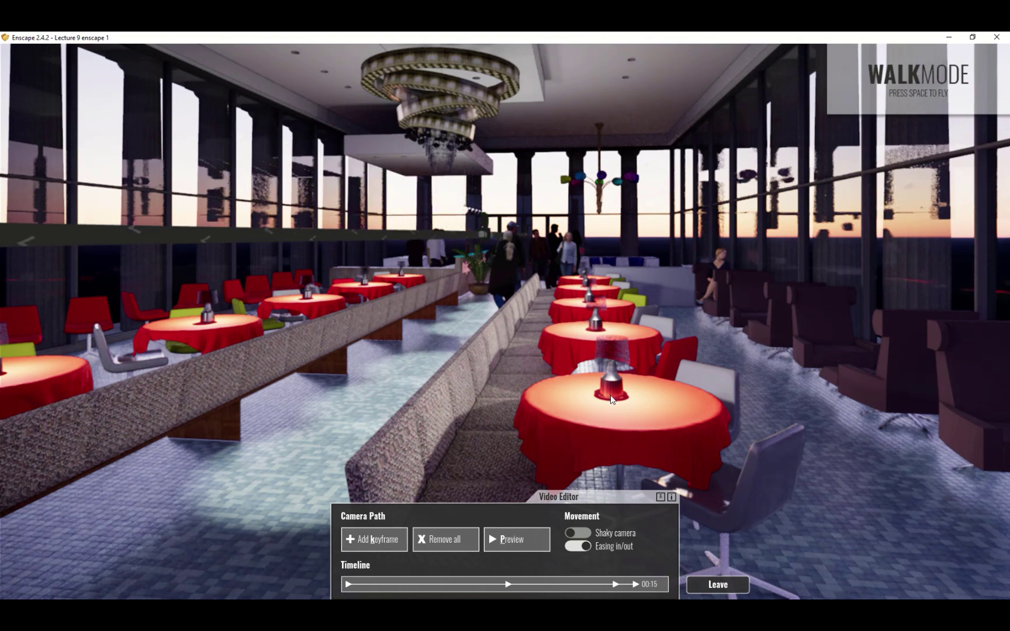
left_click(524, 547)
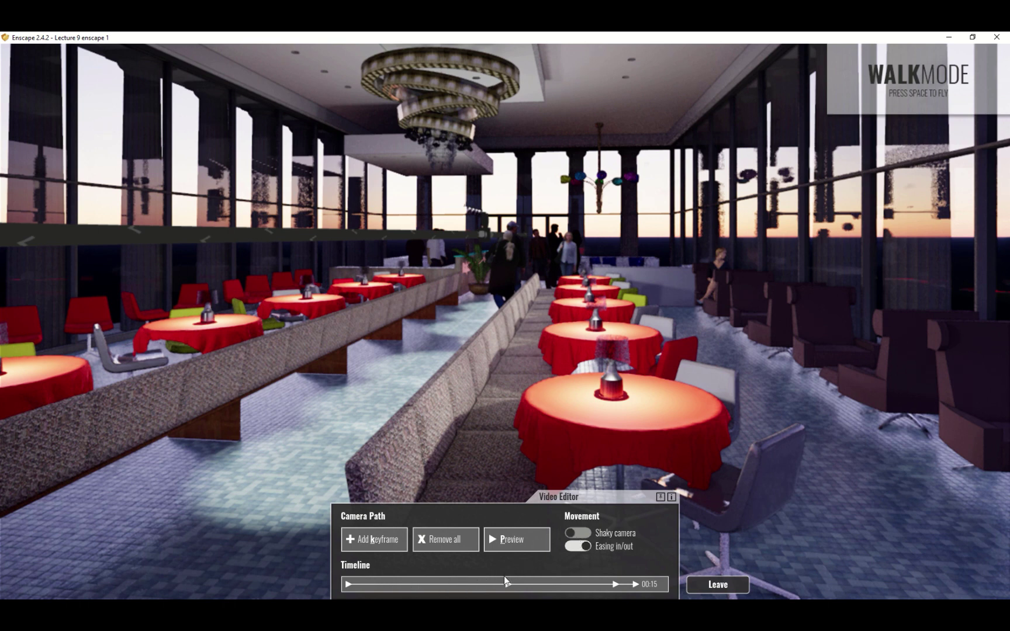
- Reframe the fourth keyframe's camera view and apply it
left_click(613, 585)
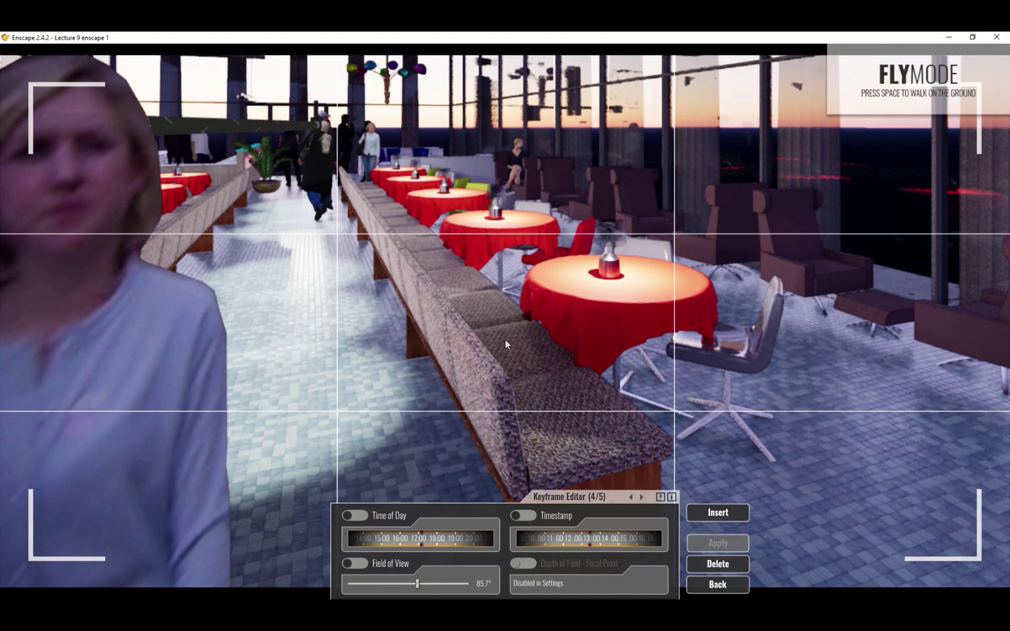
left_click_drag(526, 324, 654, 198)
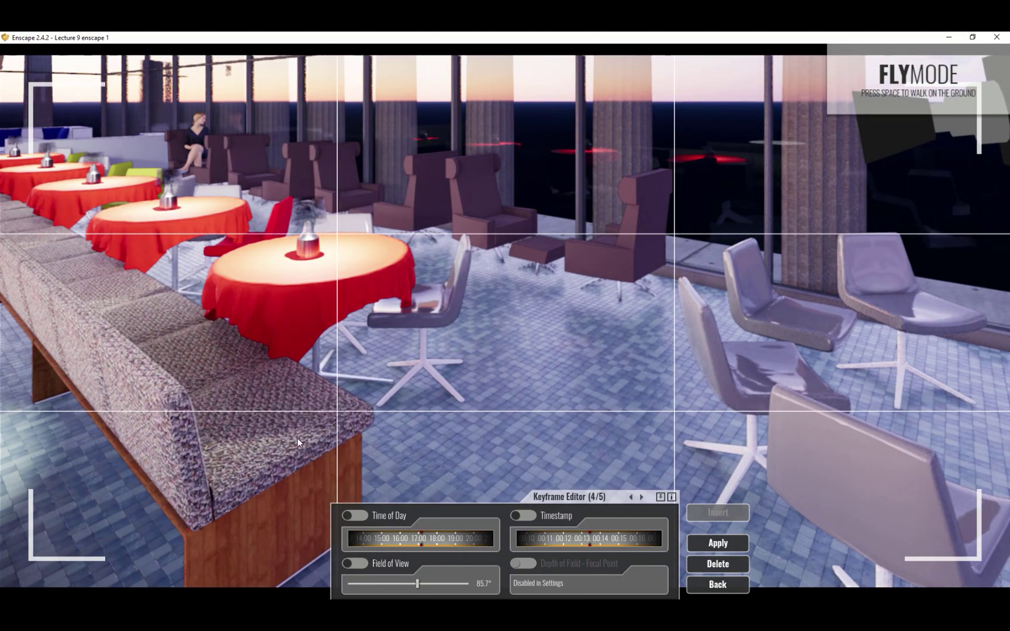
left_click(718, 544)
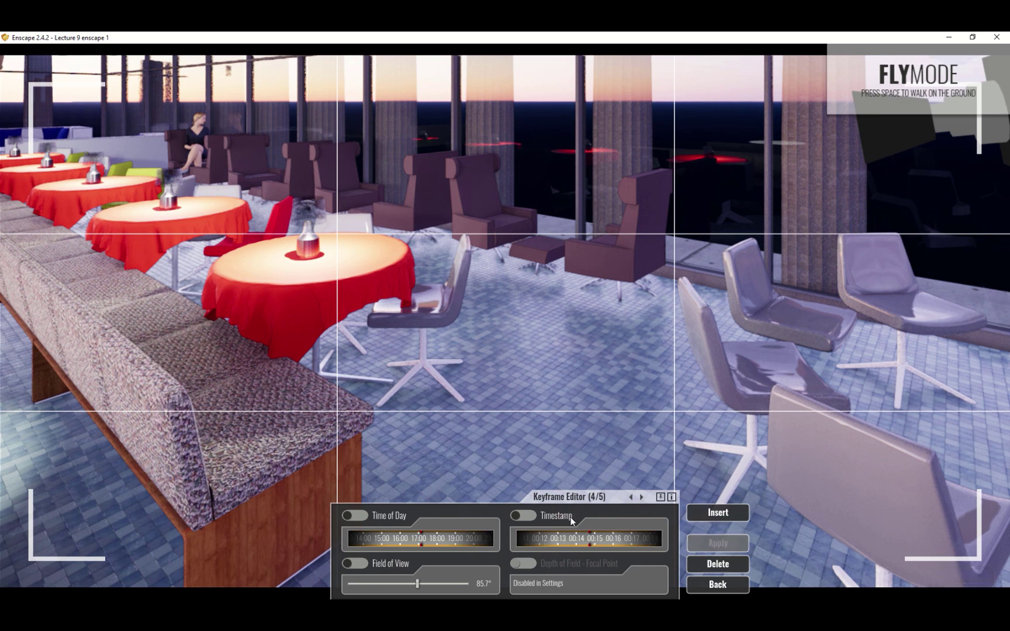
- Shift the second keyframe's timestamp slightly later
left_click(631, 497)
left_click(631, 497)
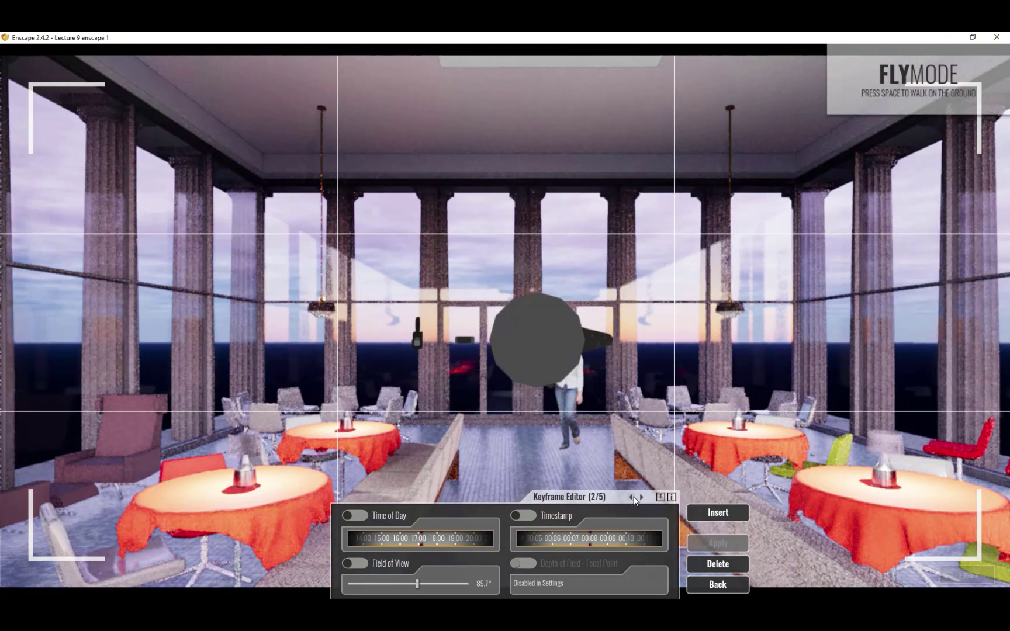
left_click(630, 497)
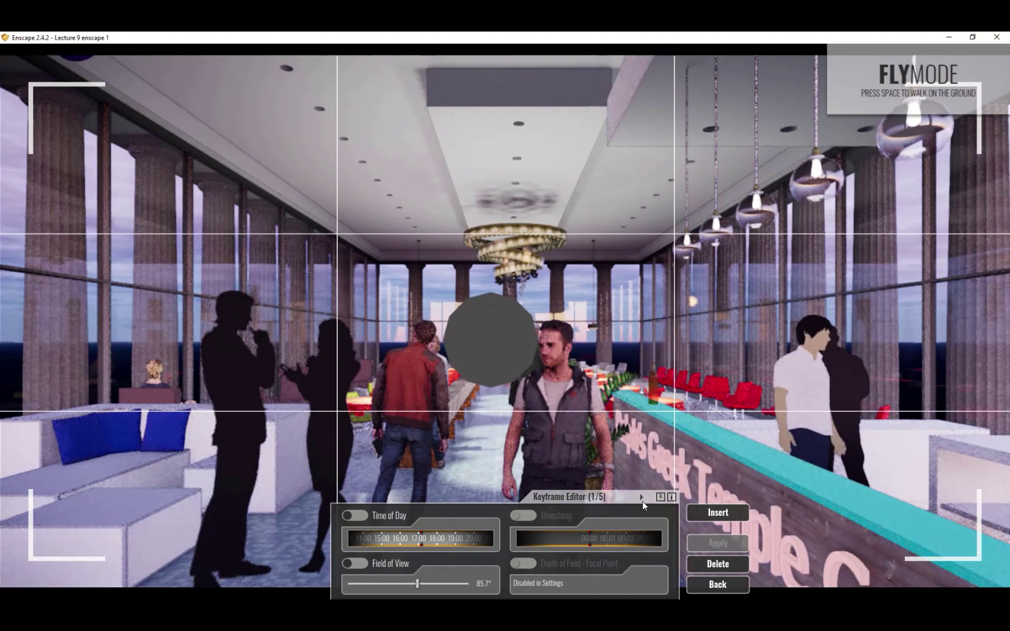
left_click(641, 497)
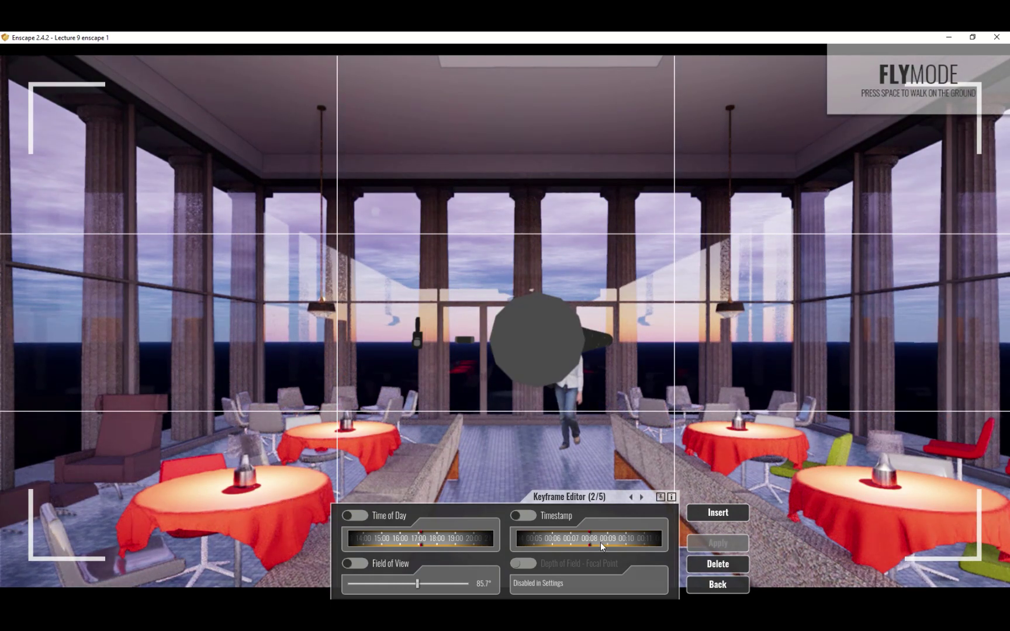
left_click_drag(600, 542, 590, 542)
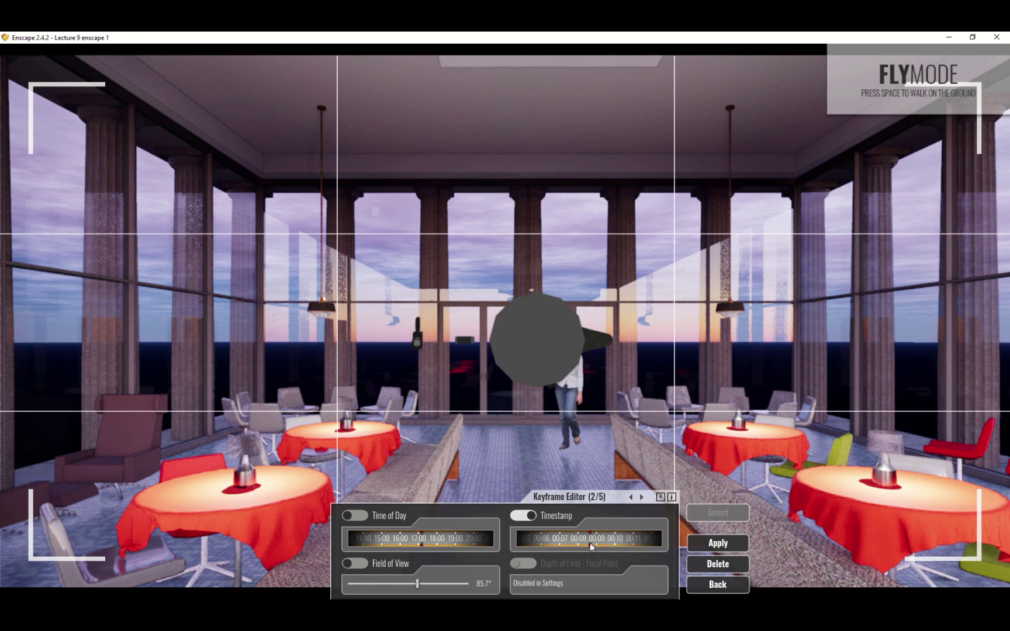
- Push the final keyframe's timestamp later and apply it
left_click(707, 541)
left_click(641, 497)
left_click(641, 497)
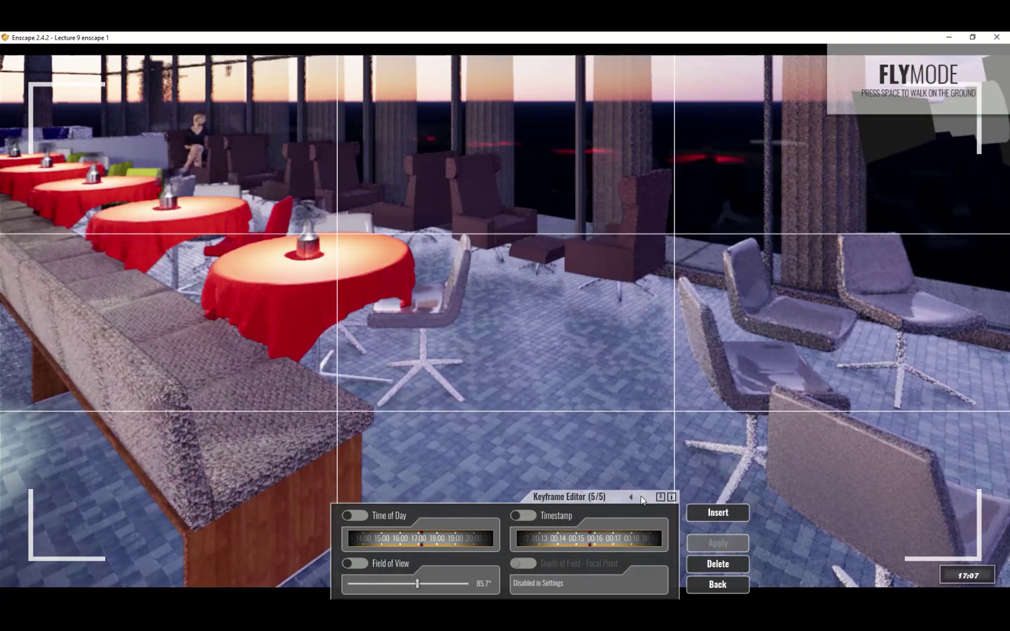
left_click(641, 497)
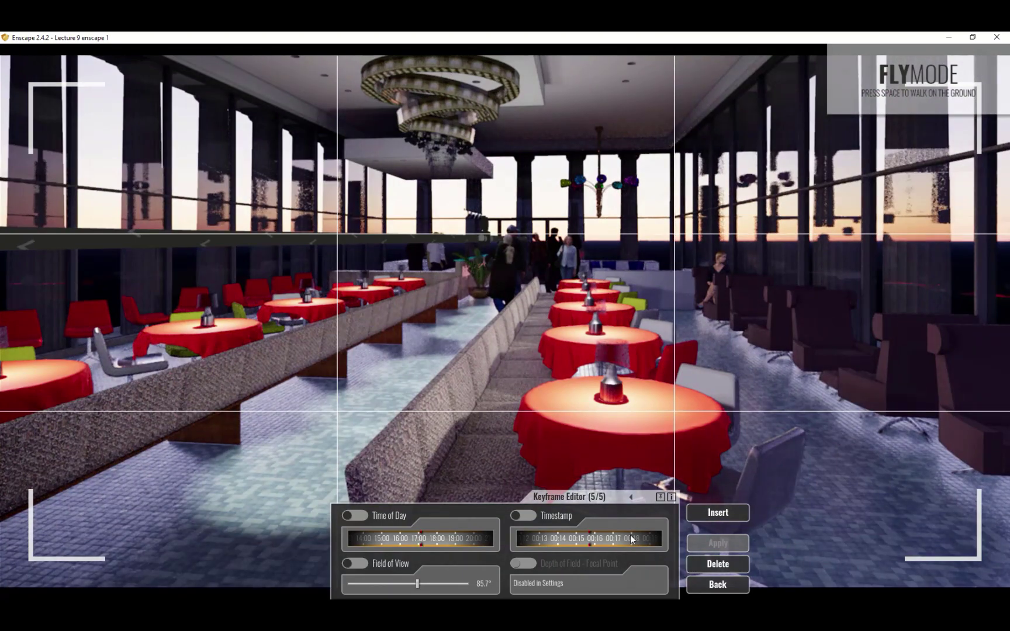
left_click_drag(631, 538, 557, 549)
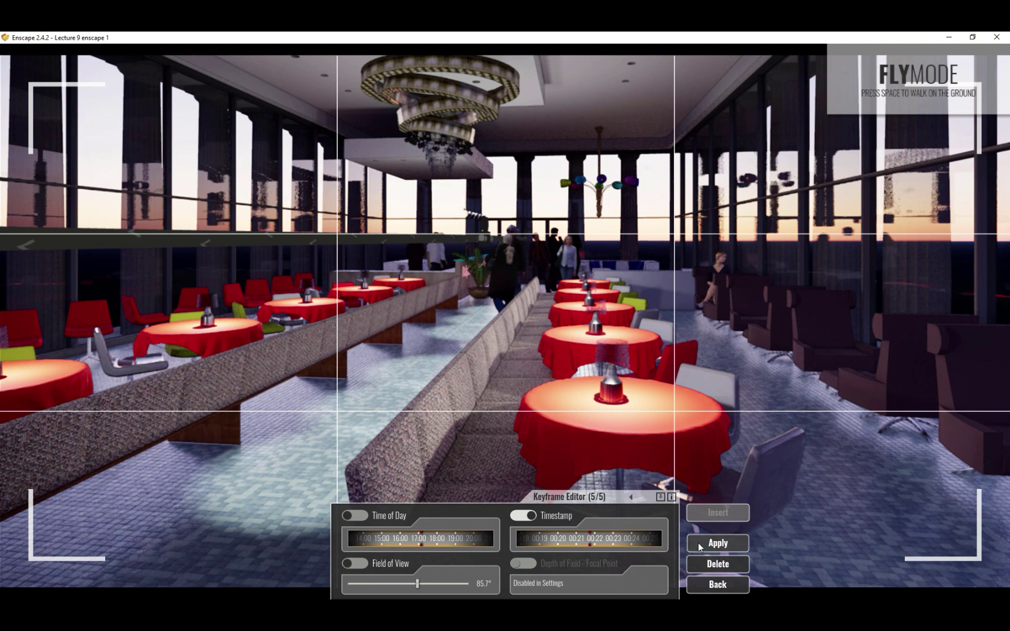
left_click(717, 543)
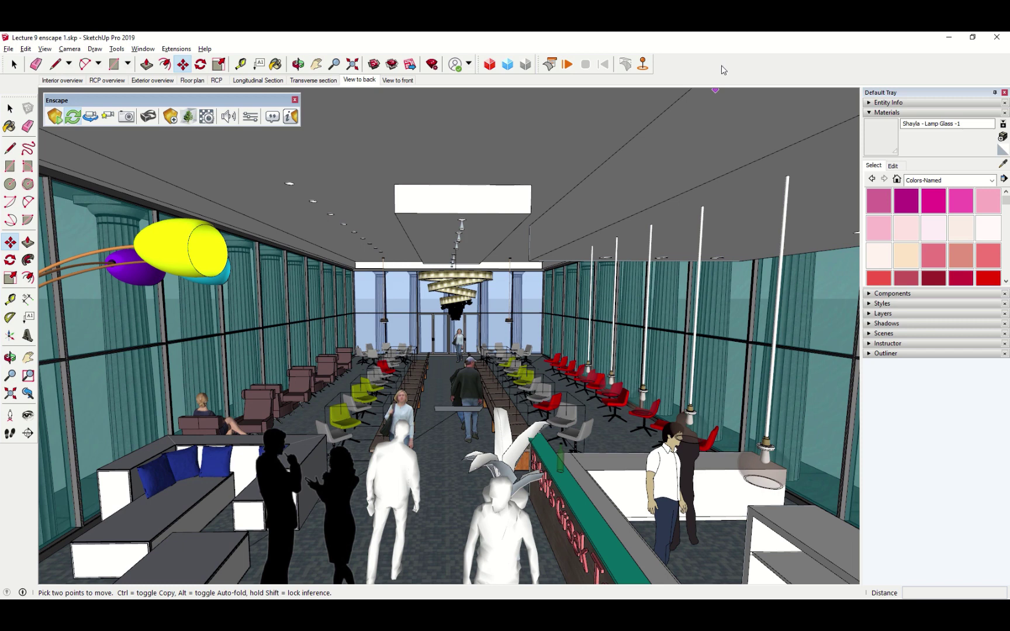
- Show the Enscape Capturing toolbar and move it into place near the Enscape tools
right_click(723, 69)
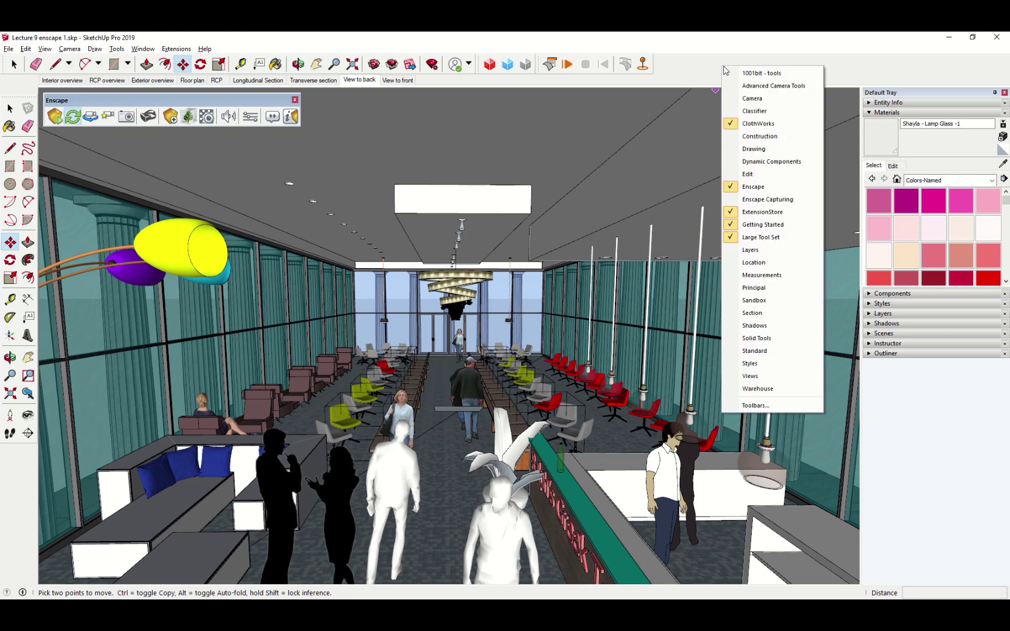
left_click(753, 201)
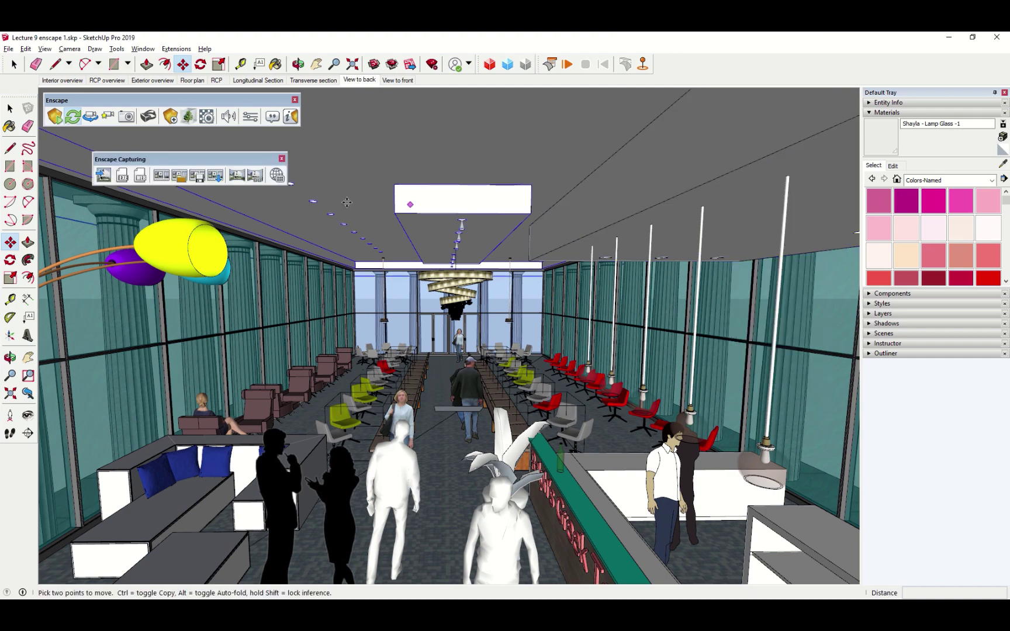
left_click_drag(208, 157, 453, 112)
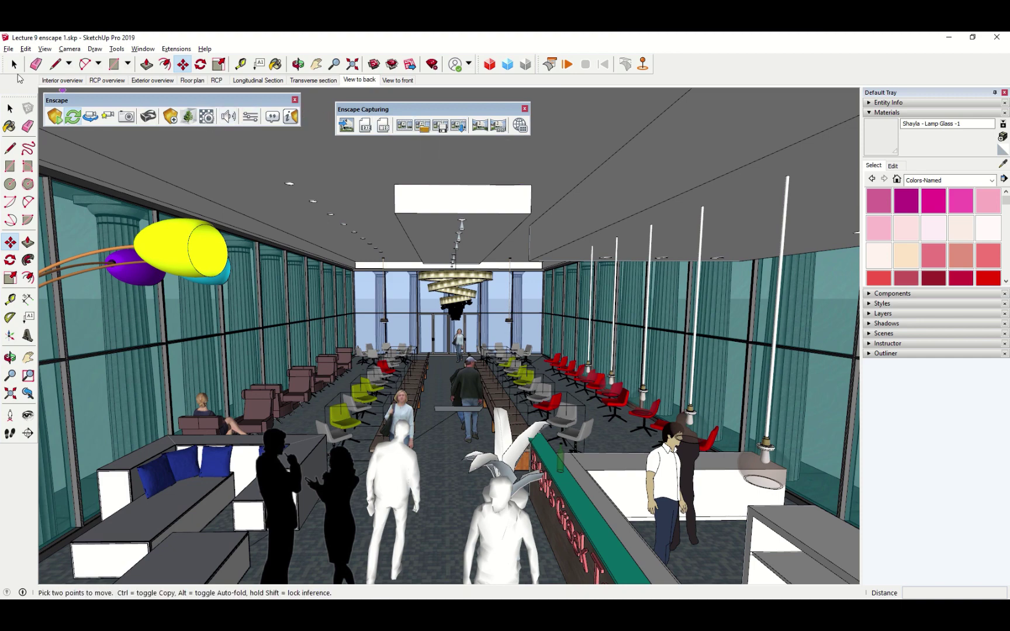
- Save the Lecture 9 enscape 1.skp model from the File menu
left_click(8, 49)
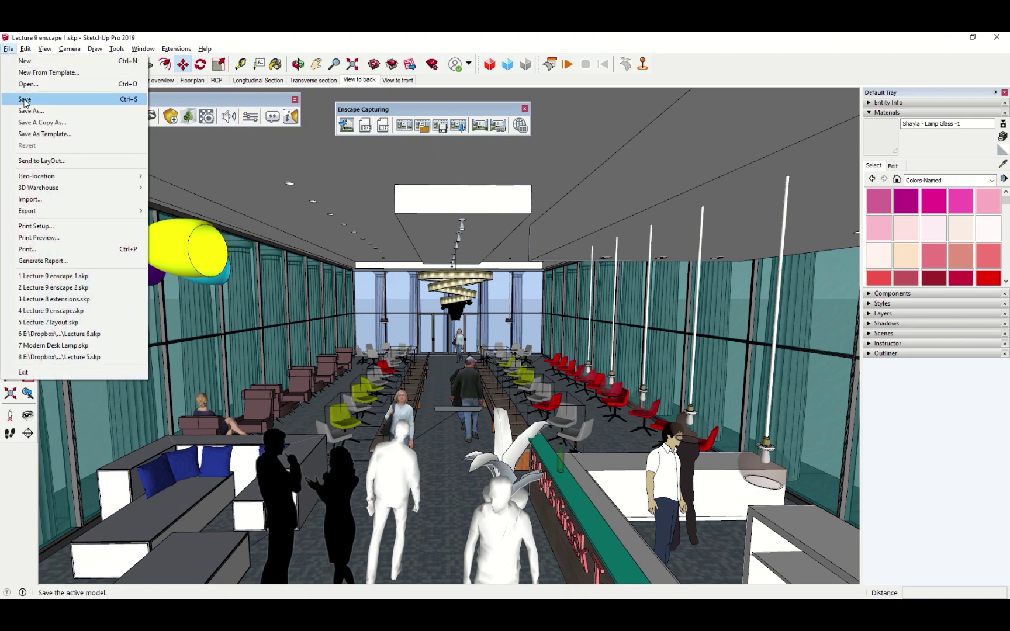
left_click(23, 99)
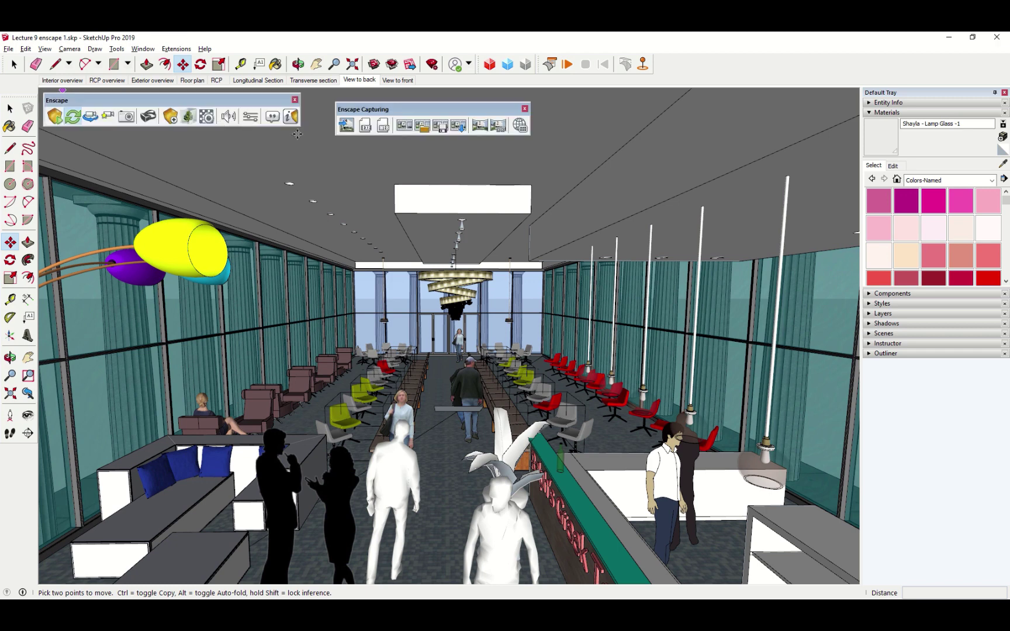
- Store the café walkthrough path as Enscape_VideoPath.xml, then reload that same file
left_click(445, 130)
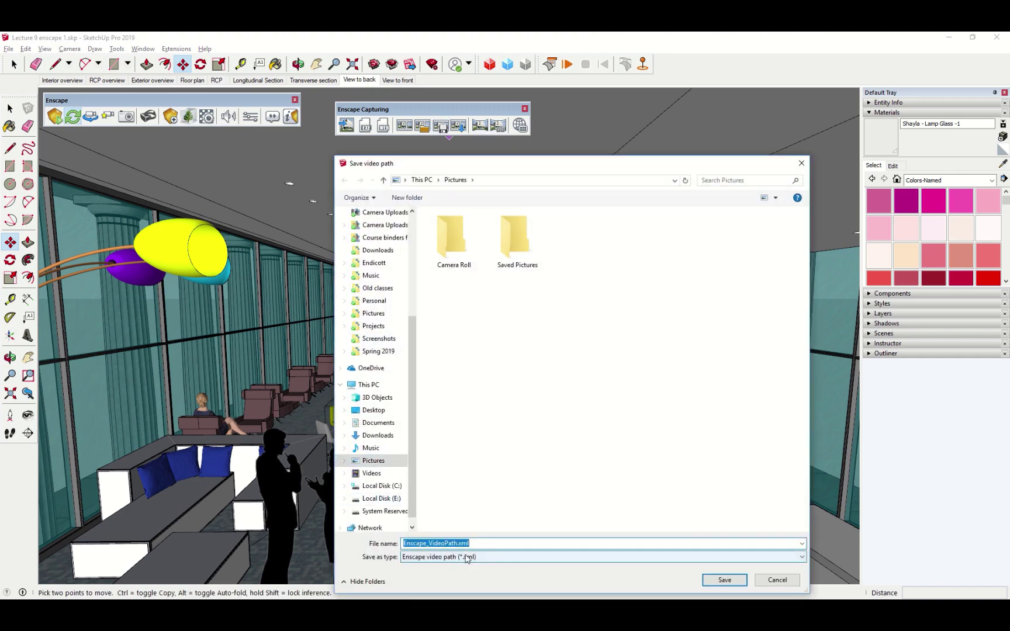
left_click(724, 579)
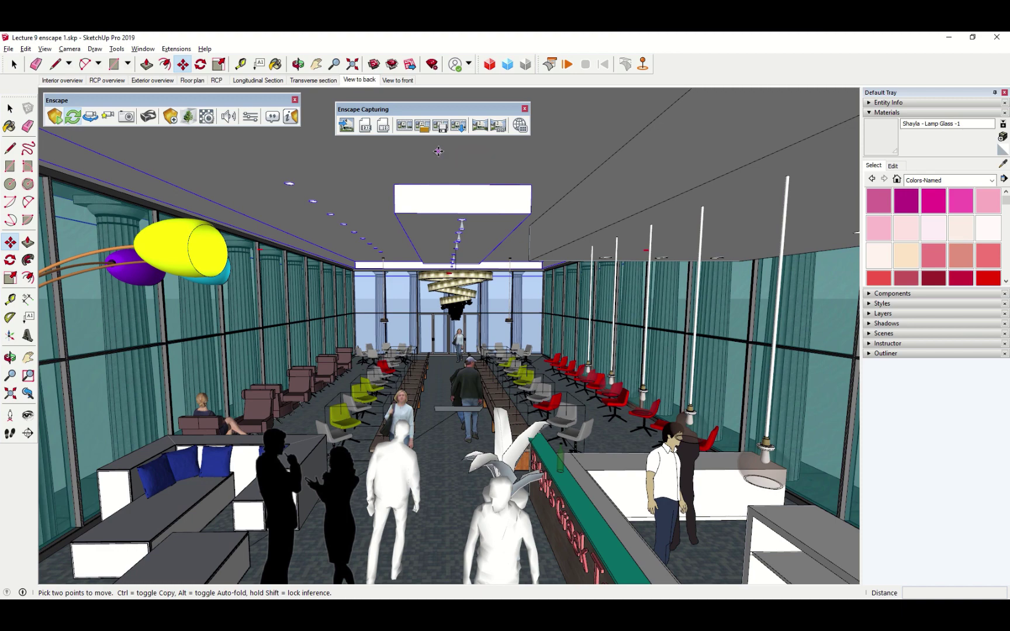
left_click(423, 127)
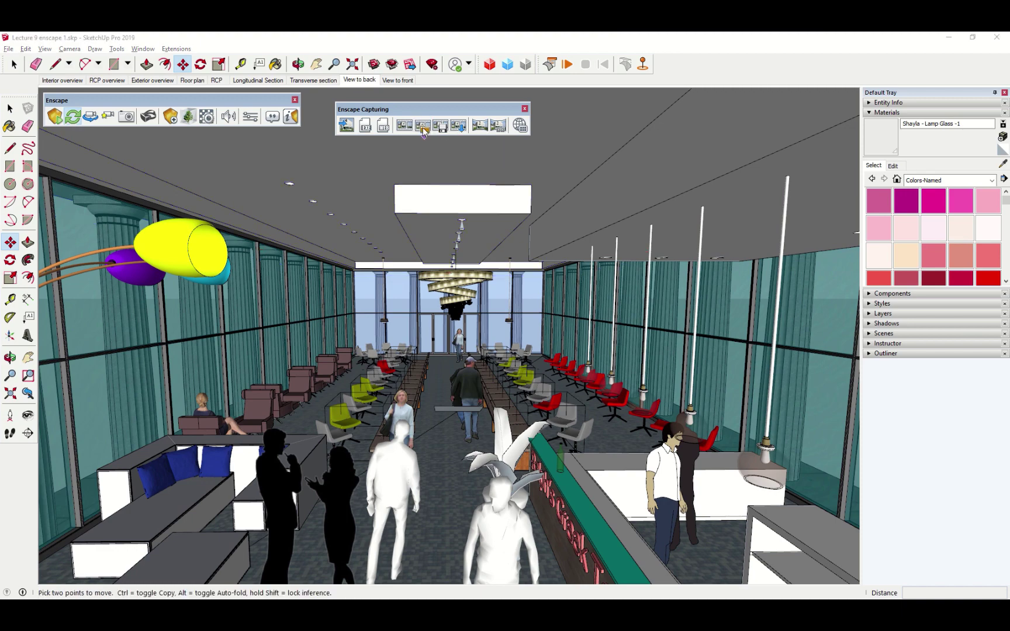
left_click(647, 251)
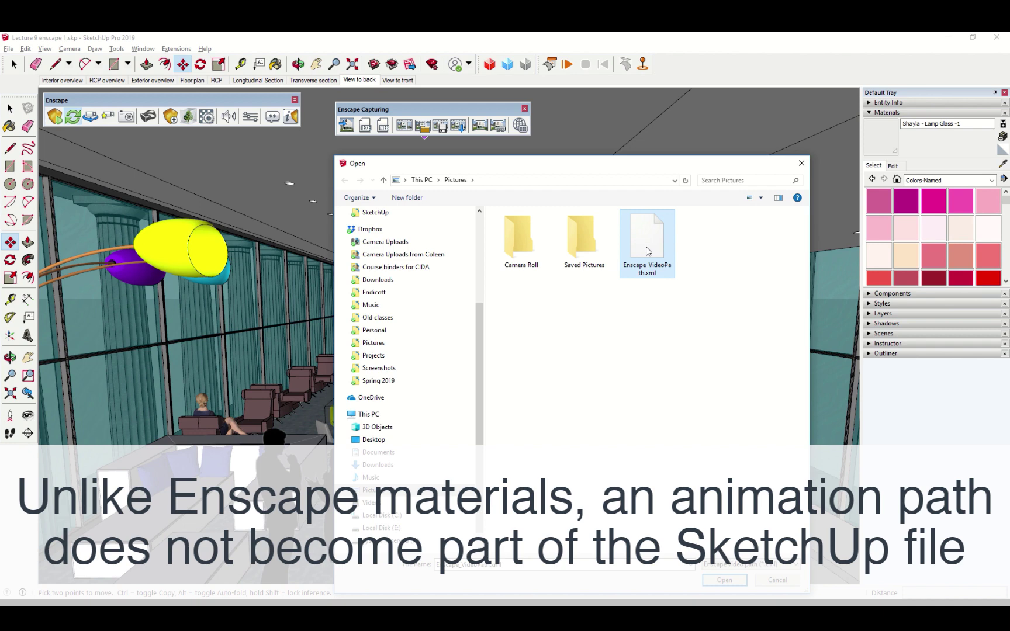
double_click(648, 251)
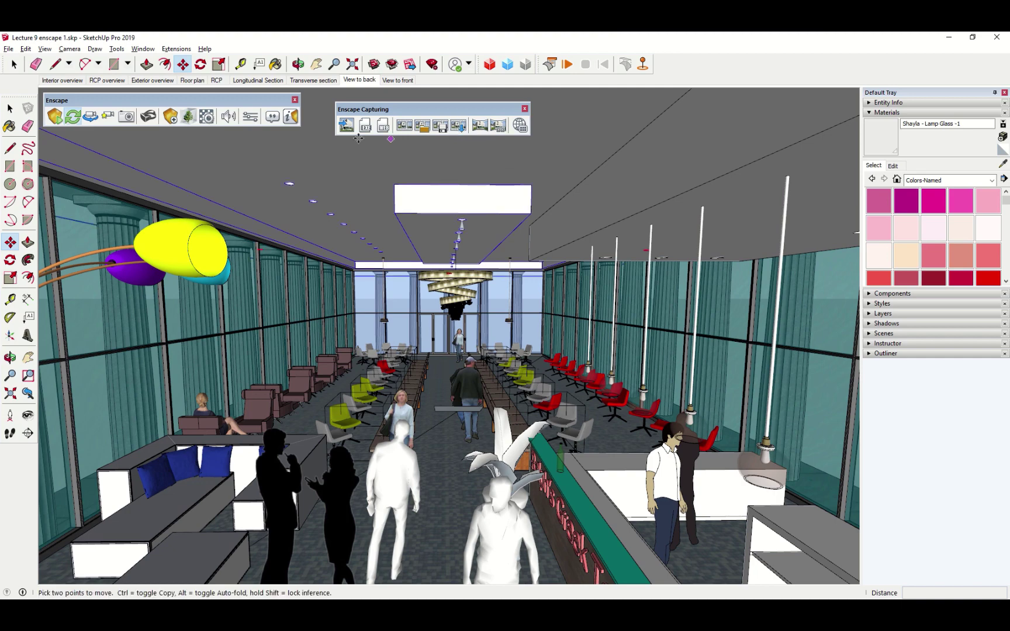
- Review Enscape's Capture settings (4k, 30 FPS), keeping compression quality at Maximum
left_click(249, 116)
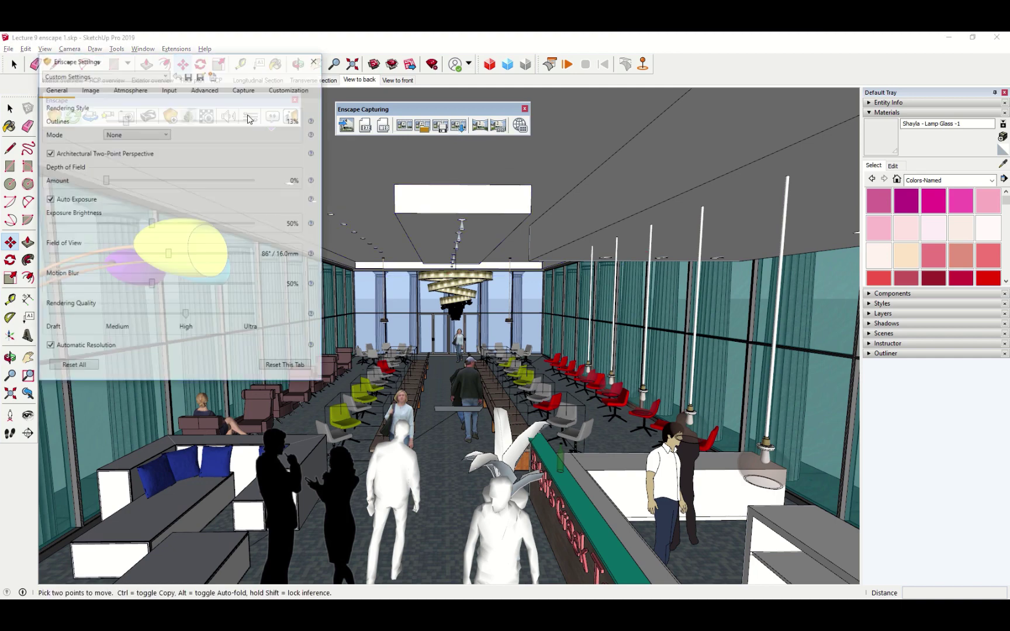
left_click_drag(242, 60, 260, 101)
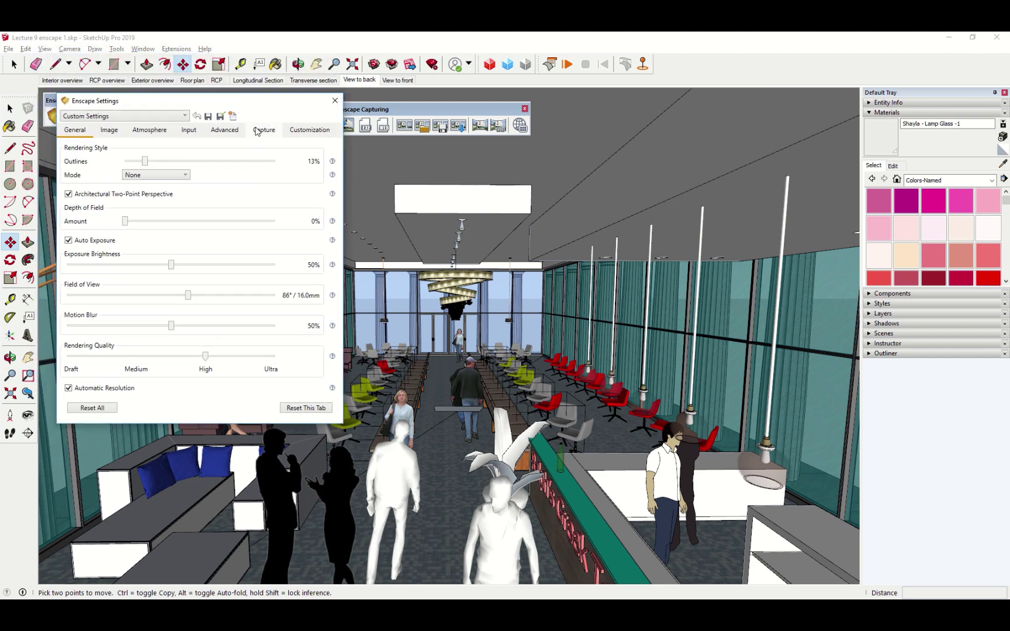
left_click(263, 128)
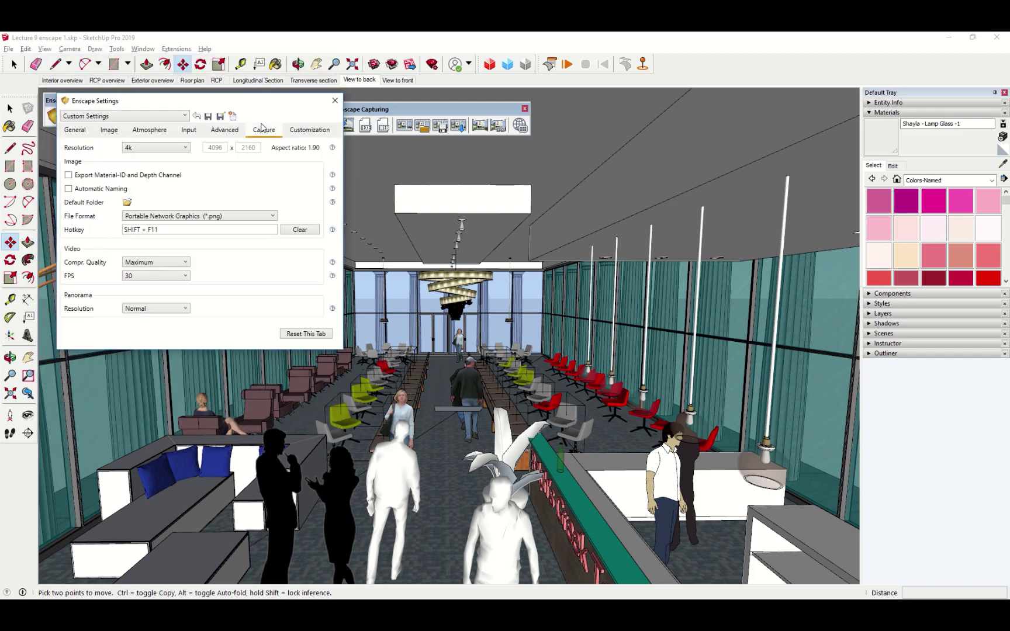
left_click(143, 264)
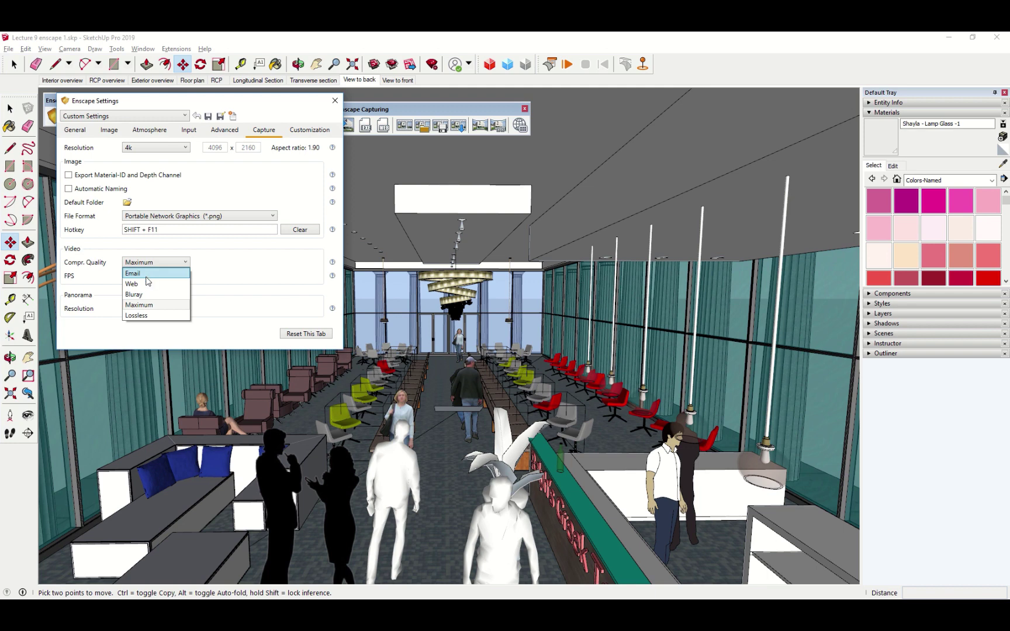
left_click(144, 305)
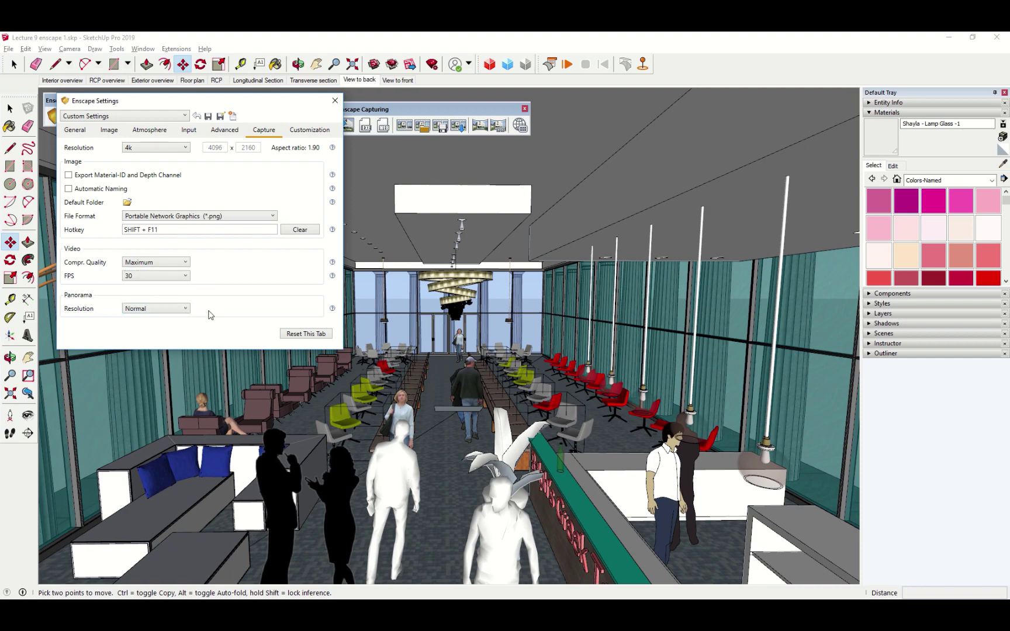